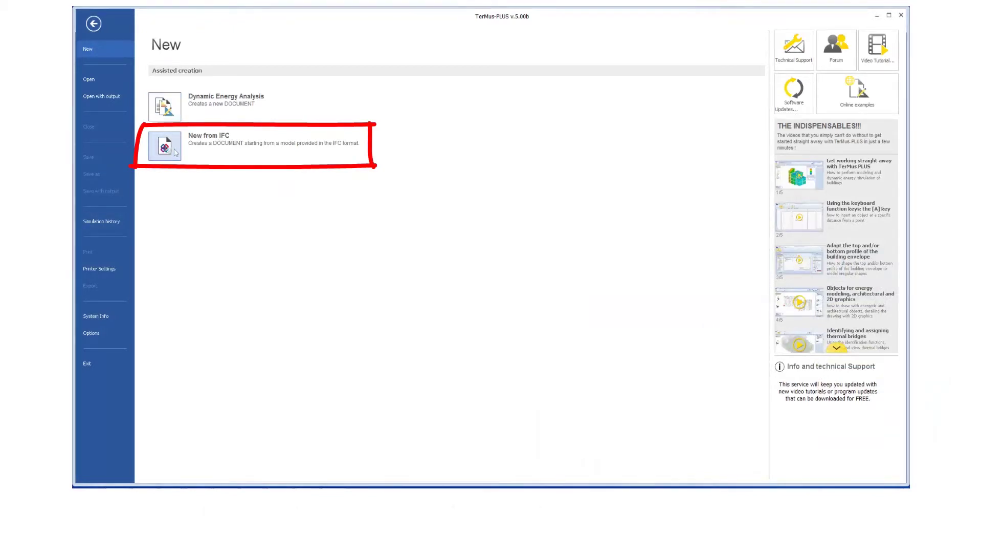
Create a new document from the IFC model file Architectural Model.ifc.
{"action": "left_click", "coordinate": [175, 152]}
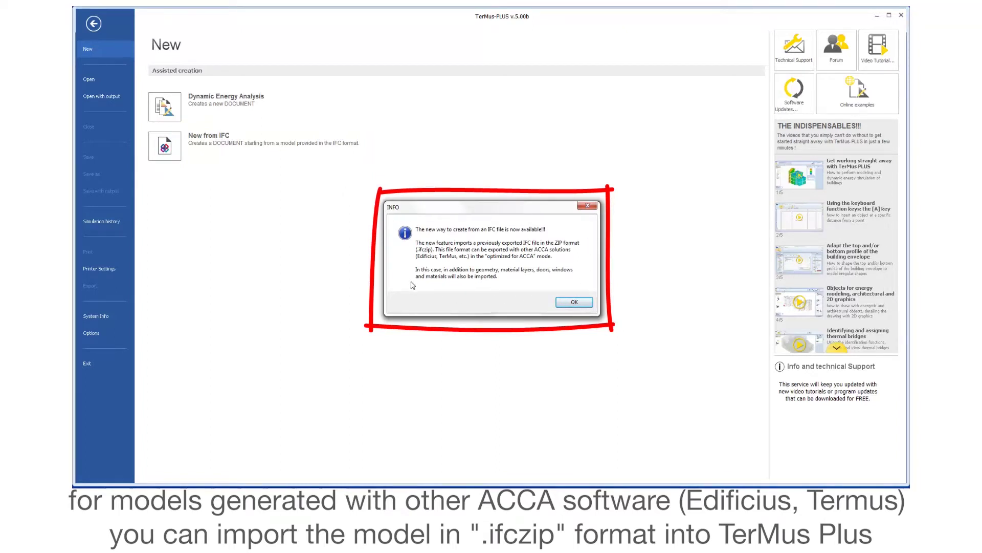
{"action": "left_click", "coordinate": [570, 302]}
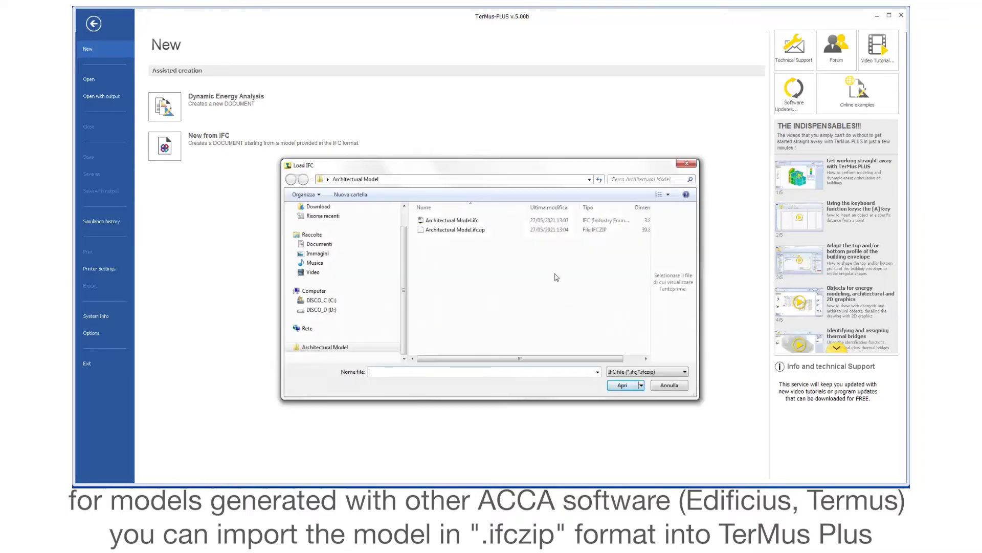
{"action": "left_click", "coordinate": [460, 230]}
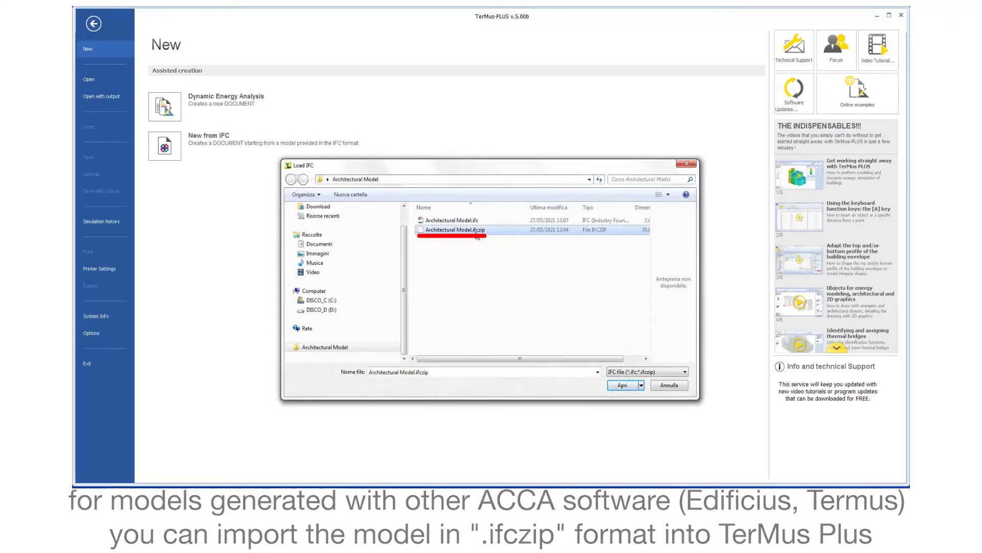
{"action": "left_click", "coordinate": [429, 220]}
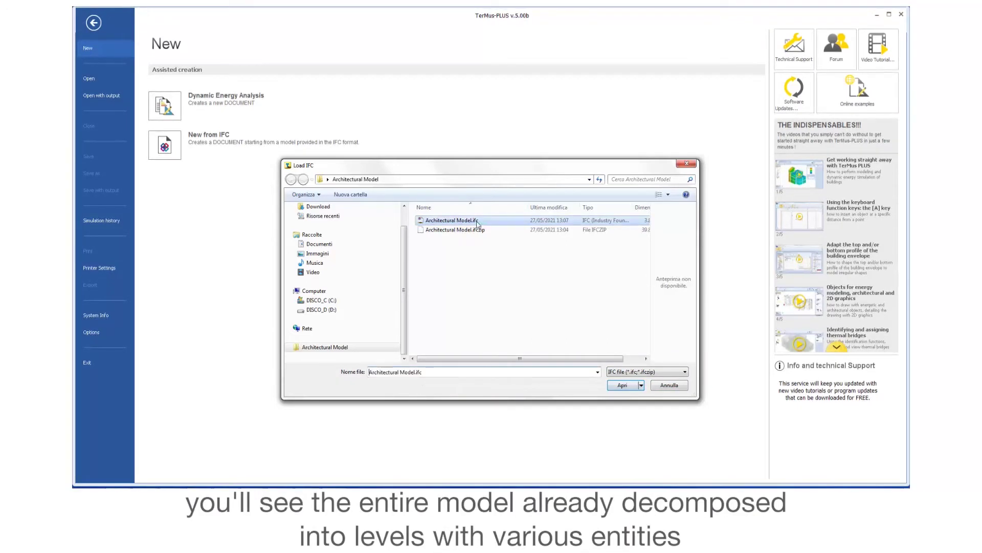
{"action": "left_click", "coordinate": [625, 387]}
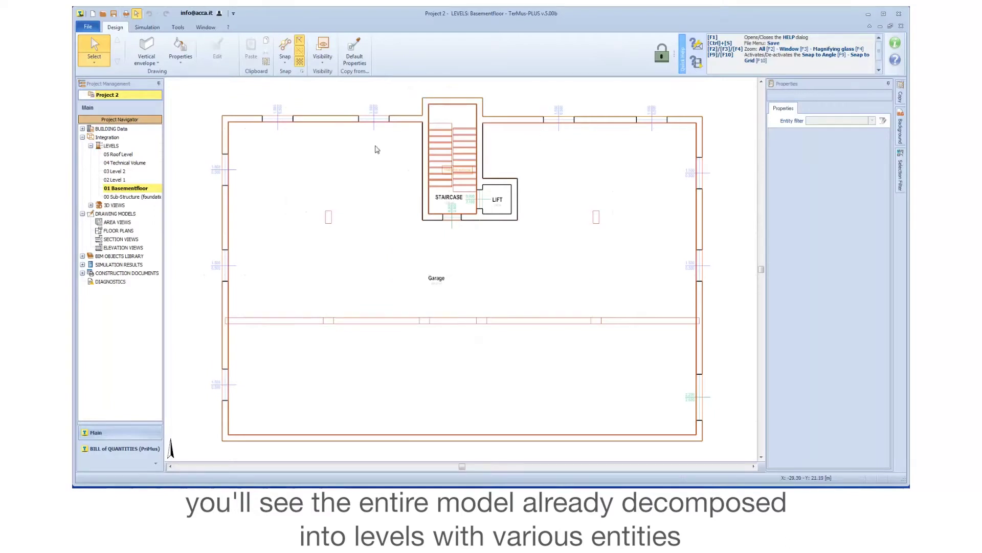
Review the building's levels and heights in the levels manager, and open the Level 1 plan.
{"action": "double_click", "coordinate": [123, 167]}
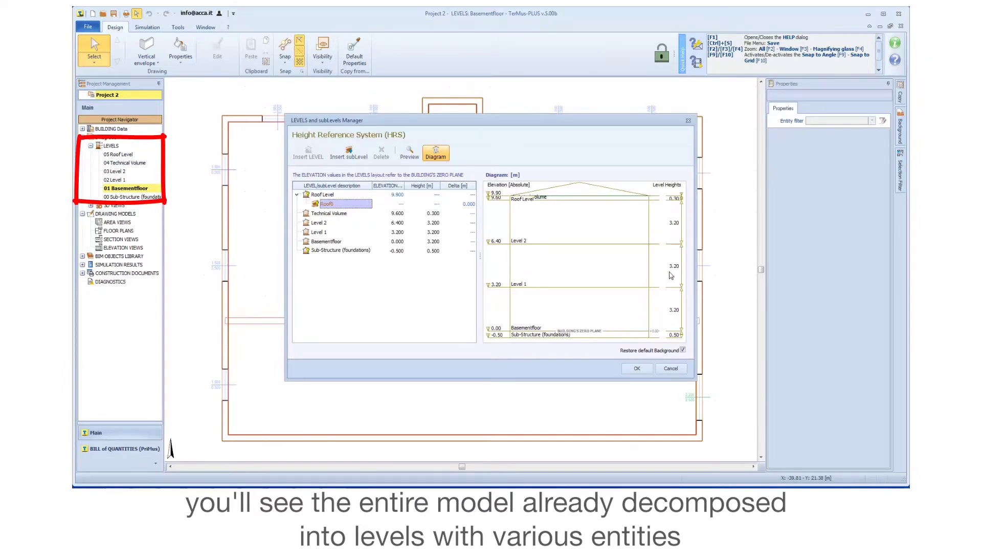
{"action": "left_click", "coordinate": [637, 368]}
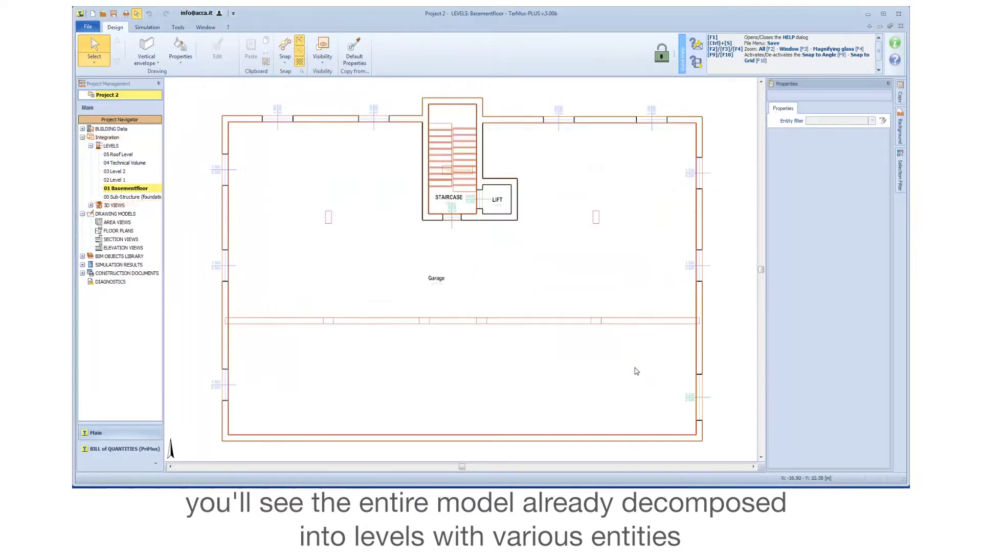
{"action": "double_click", "coordinate": [115, 180]}
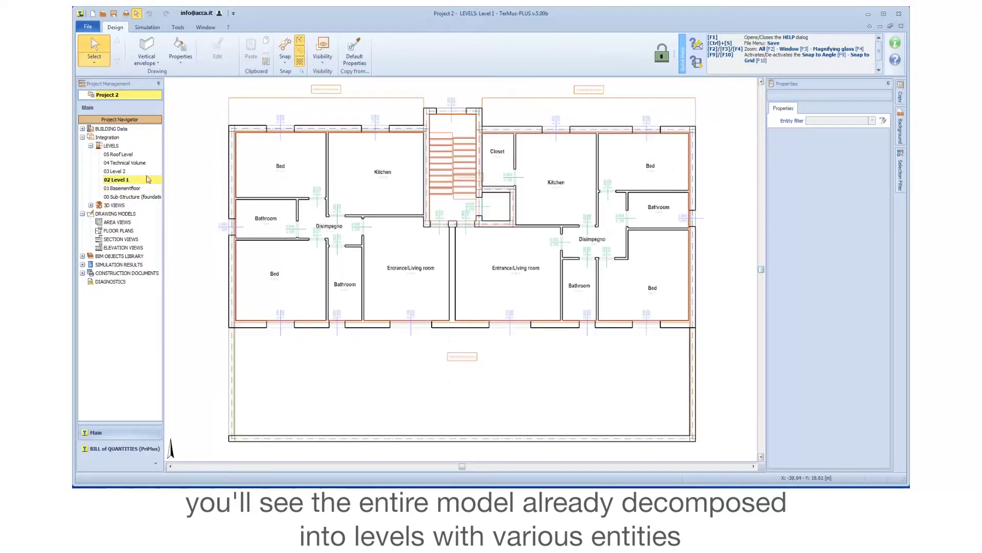
Inspect the properties of the wall below the kitchen, a hallway door, a living room window and the wall between the living rooms.
{"action": "left_click", "coordinate": [395, 216]}
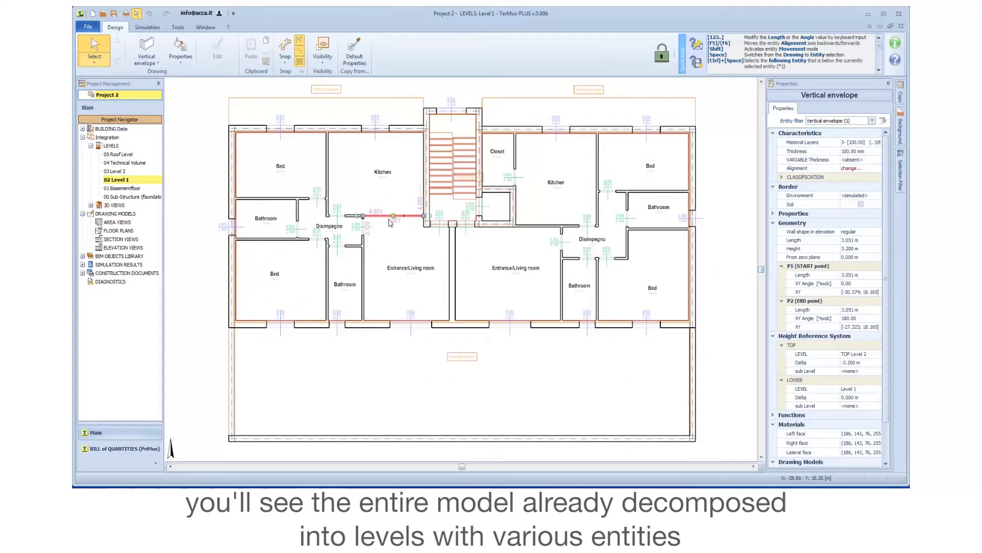
{"action": "scroll", "coordinate": [369, 236], "scroll_direction": "up", "scroll_amount": 3}
{"action": "left_click", "coordinate": [360, 226]}
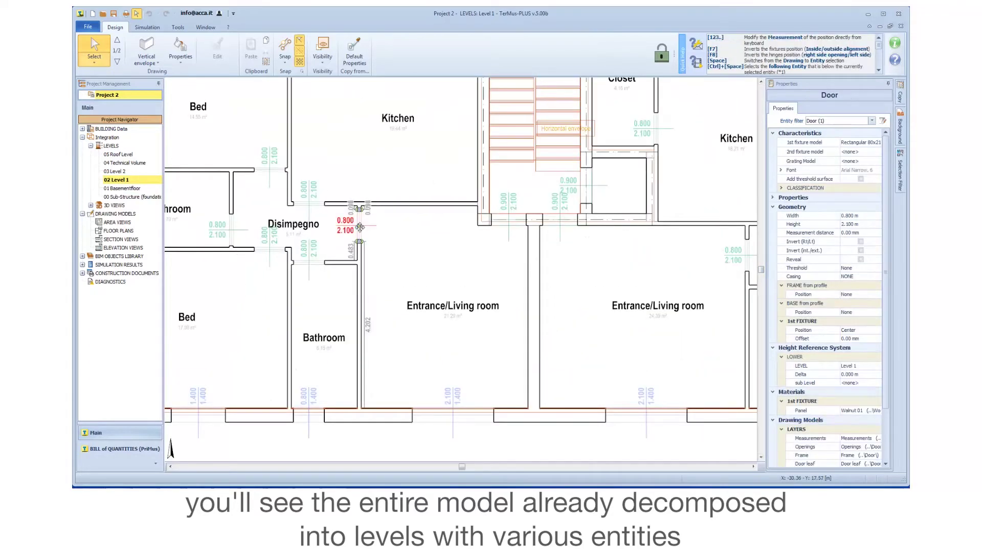
{"action": "left_click", "coordinate": [467, 421]}
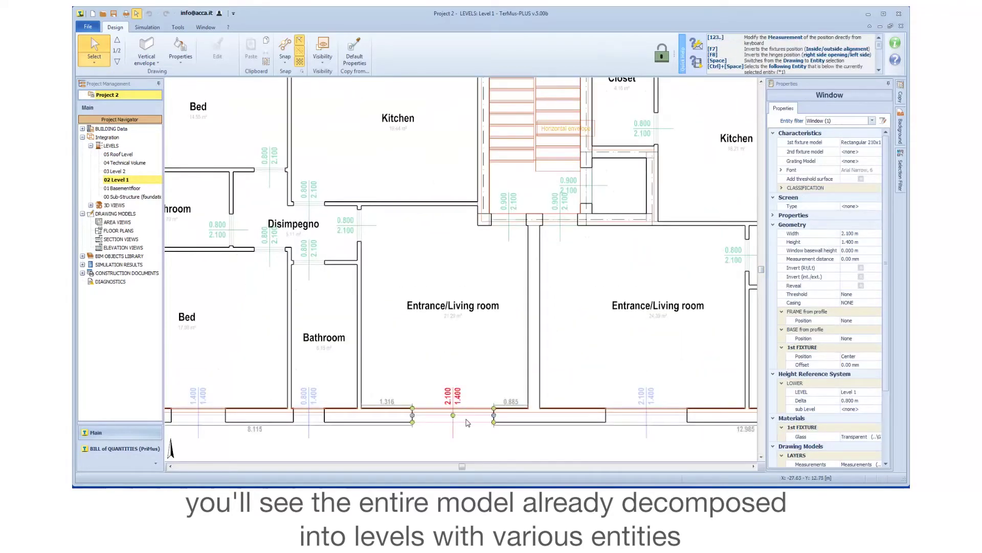
{"action": "left_click", "coordinate": [536, 368]}
{"action": "scroll", "coordinate": [399, 268], "scroll_direction": "down", "scroll_amount": 5}
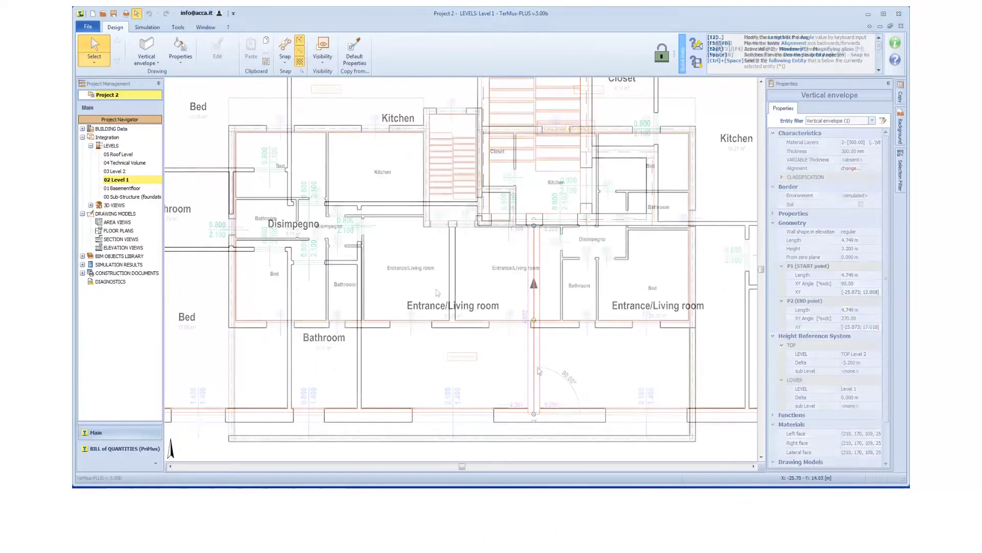
{"action": "key", "text": "Escape"}
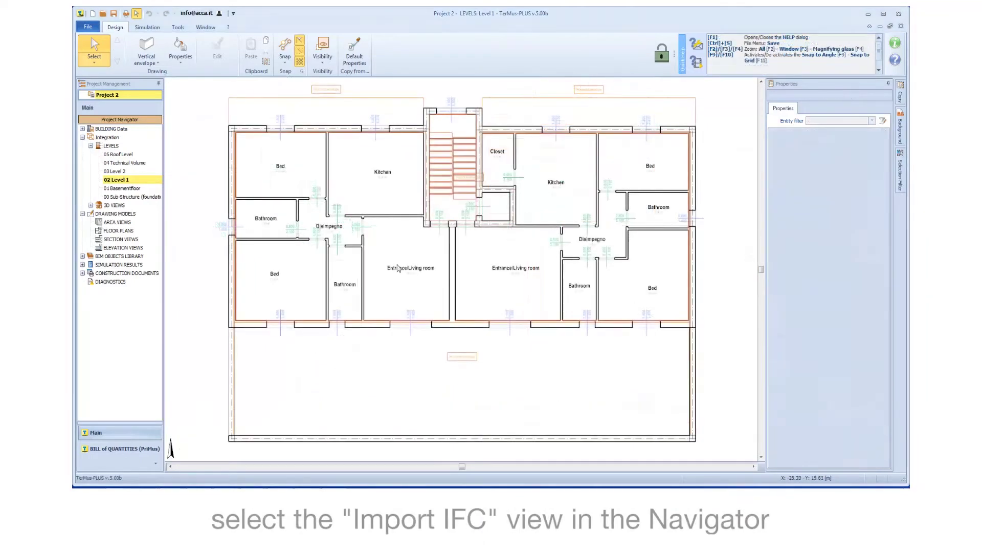
Open the Import IFC 3D view and list the model's entities of the Windows typology.
{"action": "left_click", "coordinate": [91, 205]}
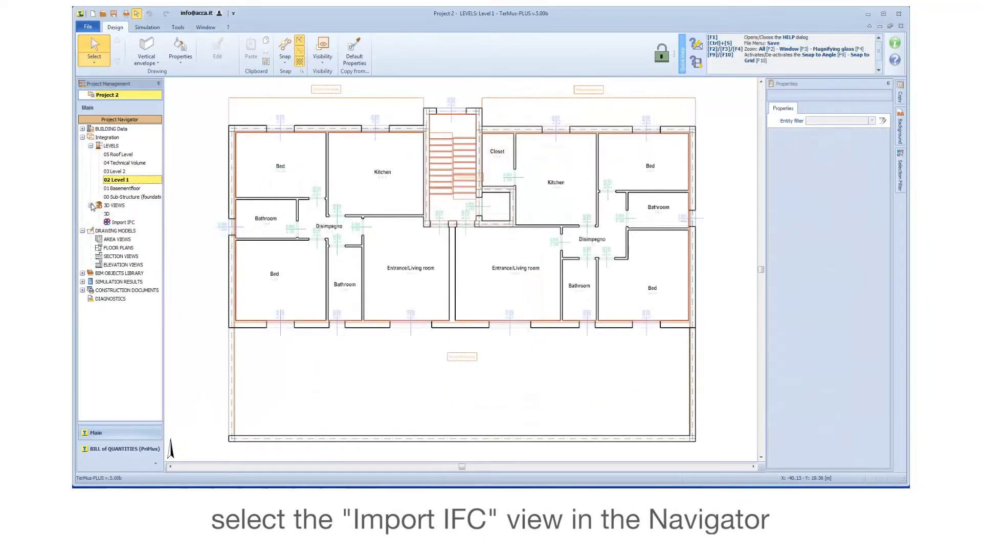
{"action": "left_click", "coordinate": [132, 222]}
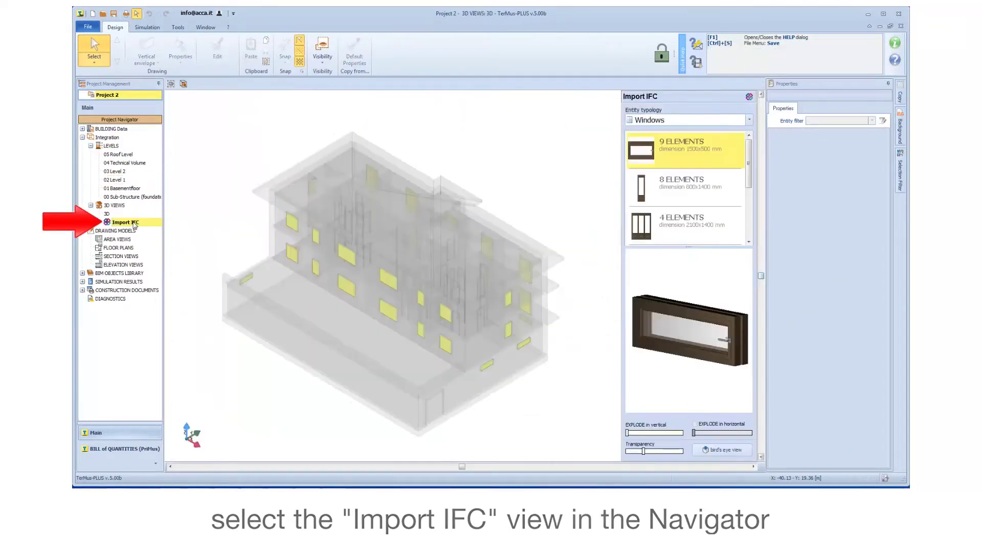
{"action": "left_click", "coordinate": [750, 119]}
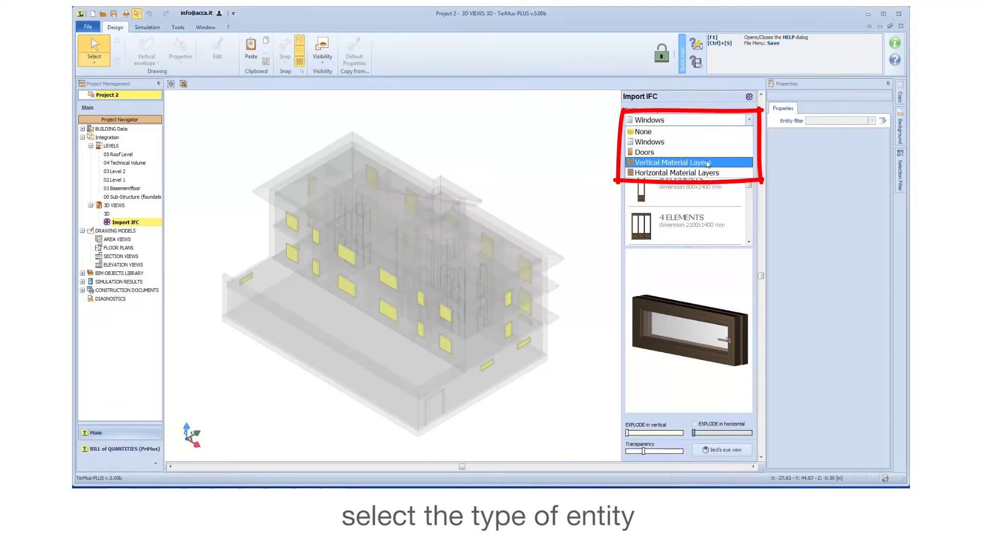
{"action": "left_click", "coordinate": [711, 144]}
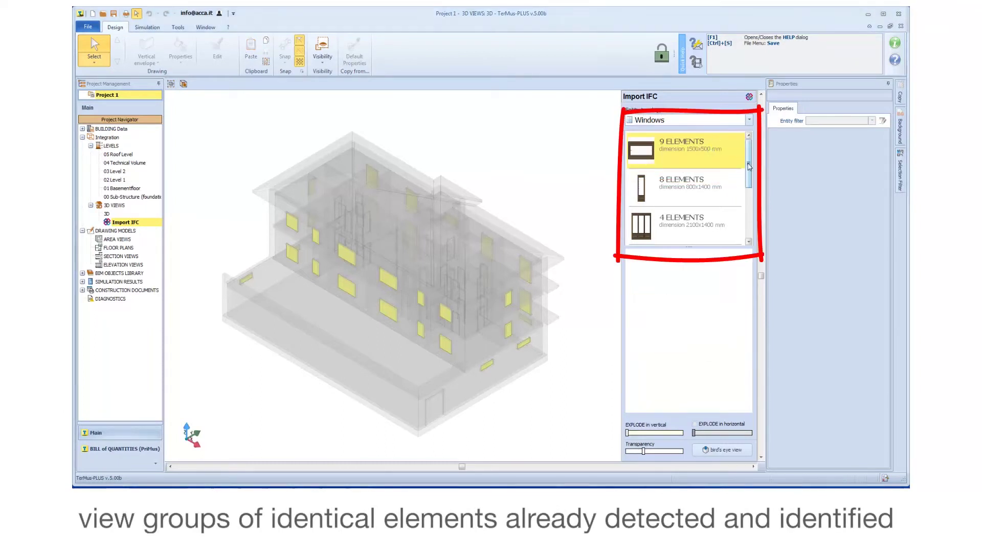
Highlight the 1400x1400 mm and 1400x2200 mm window groups in the model and examine where they are placed.
{"action": "left_click_drag", "start_coordinate": [750, 165], "coordinate": [751, 210]}
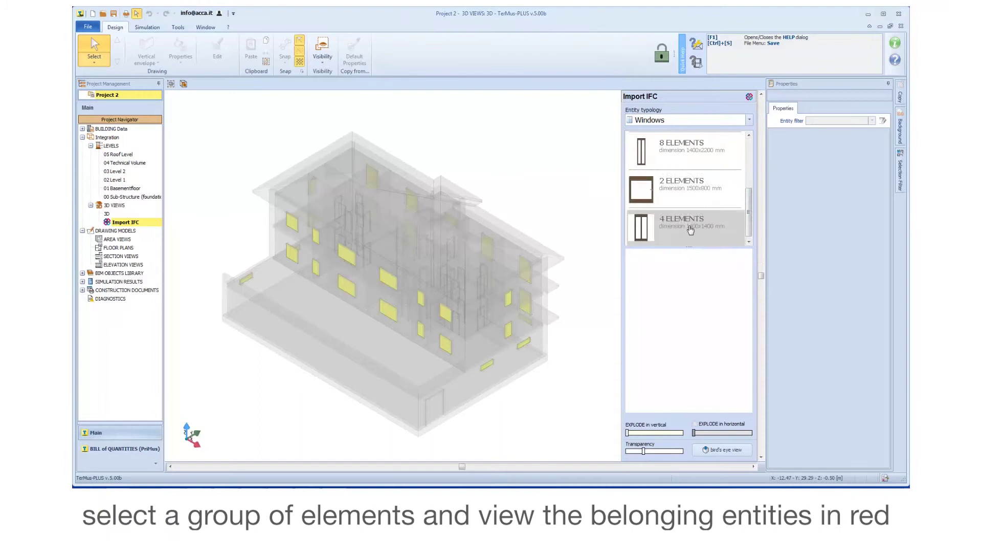
{"action": "left_click", "coordinate": [689, 226]}
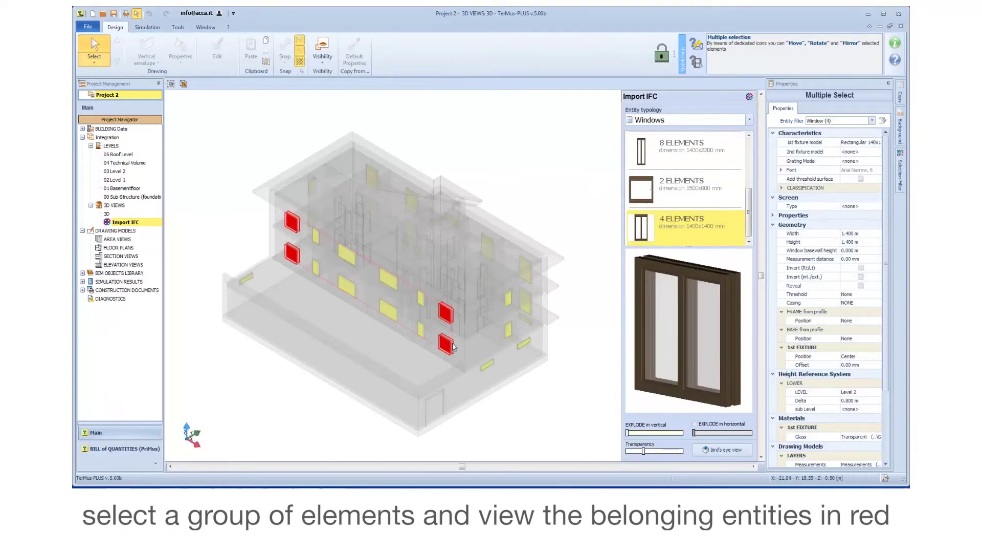
{"action": "left_click", "coordinate": [674, 157]}
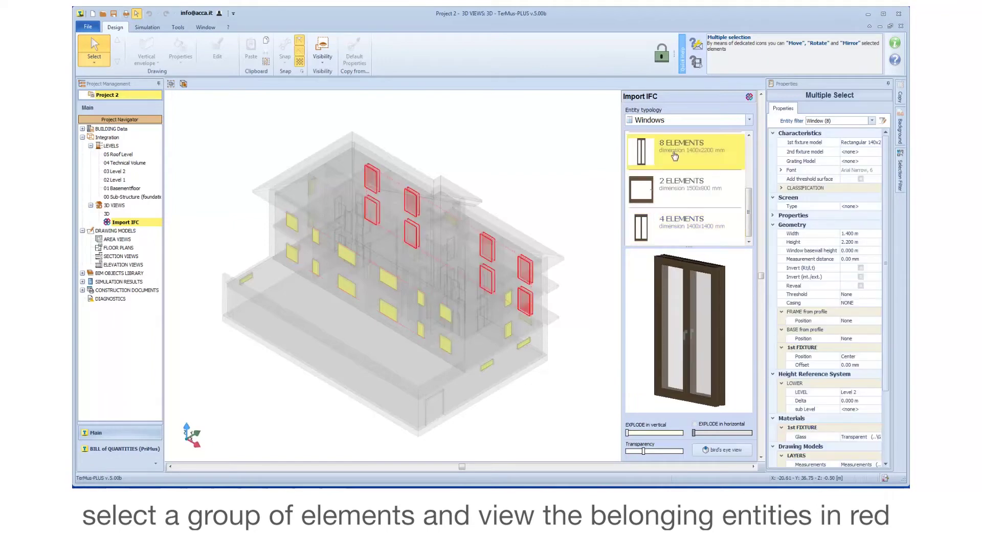
{"action": "middle_click_drag", "start_coordinate": [570, 340], "coordinate": [519, 339]}
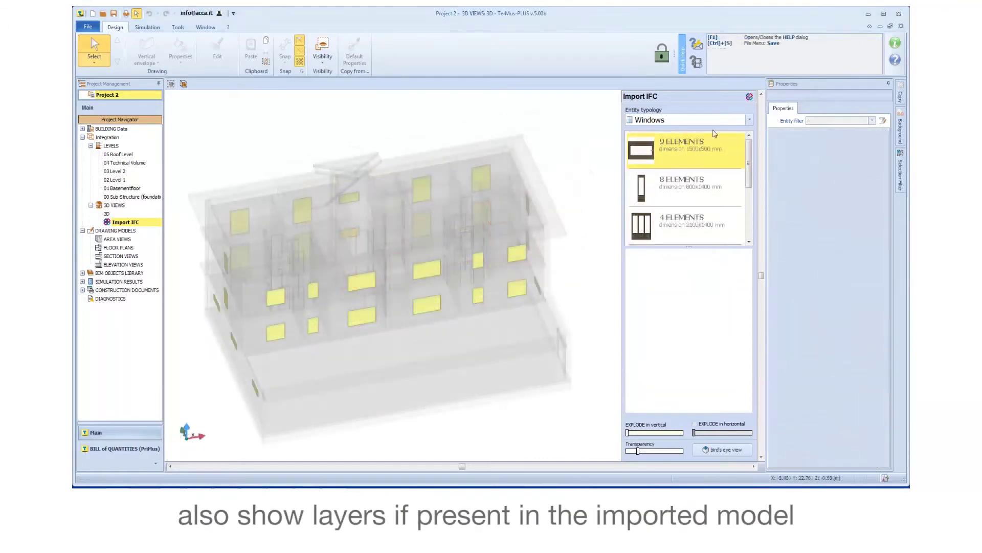
Show the IFC proxy objects and set the entity typology to Vertical Material Layers.
{"action": "left_click", "coordinate": [750, 97]}
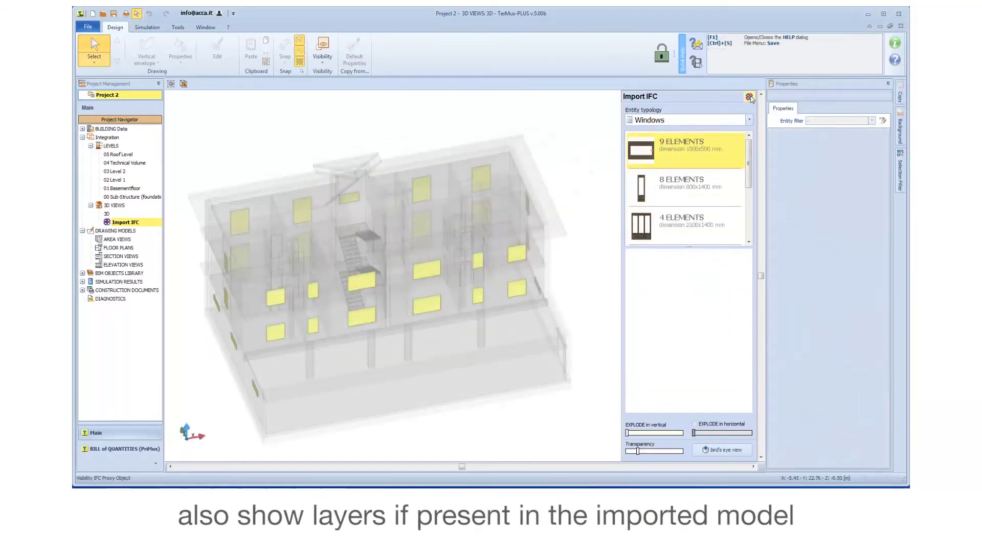
{"action": "left_click", "coordinate": [749, 120]}
{"action": "left_click", "coordinate": [724, 162]}
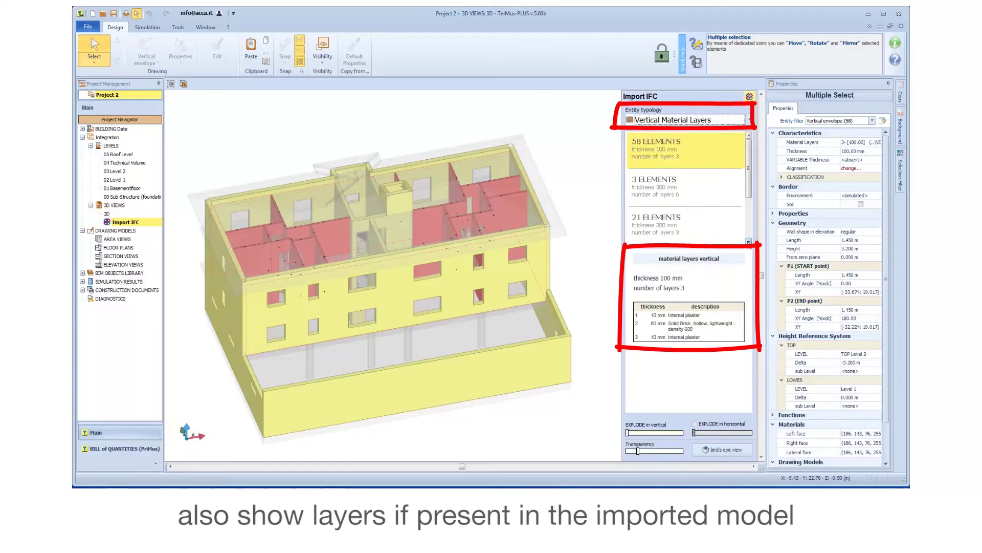
Select the group of 350 mm thick vertical elements with six material layers.
{"action": "left_click", "coordinate": [749, 242]}
{"action": "left_click", "coordinate": [749, 242]}
{"action": "left_click", "coordinate": [750, 241]}
{"action": "left_click", "coordinate": [749, 241]}
{"action": "left_click", "coordinate": [749, 242]}
{"action": "left_click", "coordinate": [749, 242]}
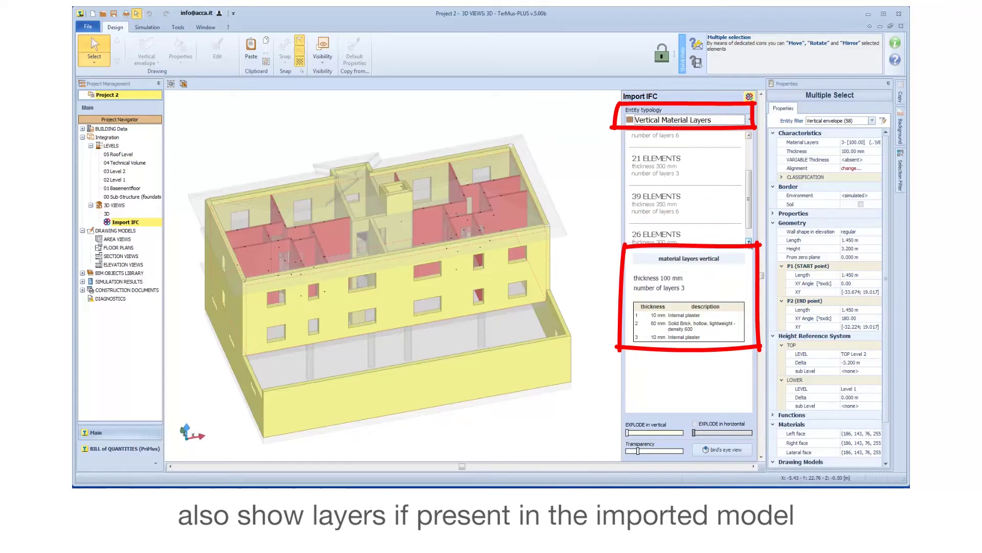
{"action": "left_click", "coordinate": [696, 211]}
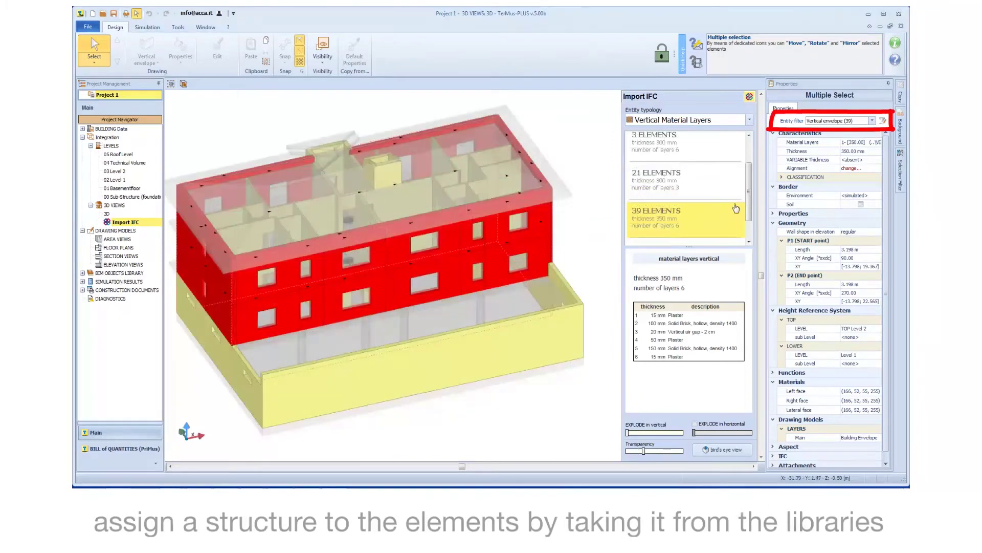
For the selected walls' material layers, choose the 350 mm insulated clay block masonry from the General BIM objects library.
{"action": "left_click", "coordinate": [877, 143]}
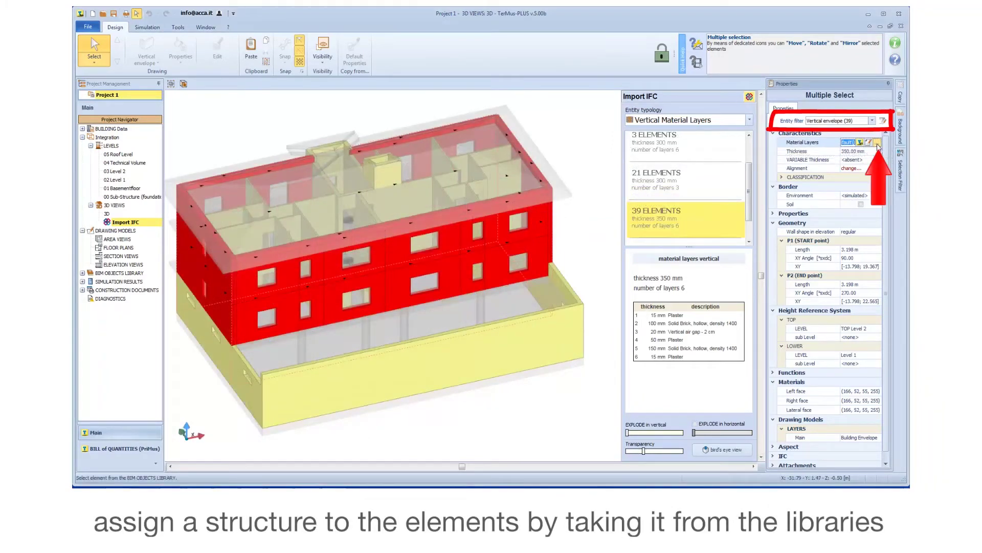
{"action": "left_click", "coordinate": [878, 144]}
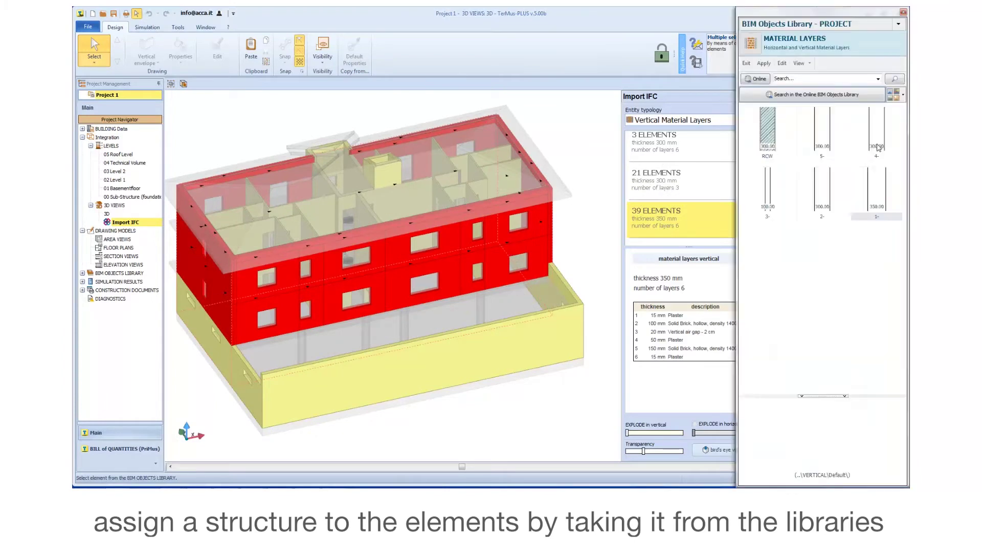
{"action": "left_click", "coordinate": [870, 26]}
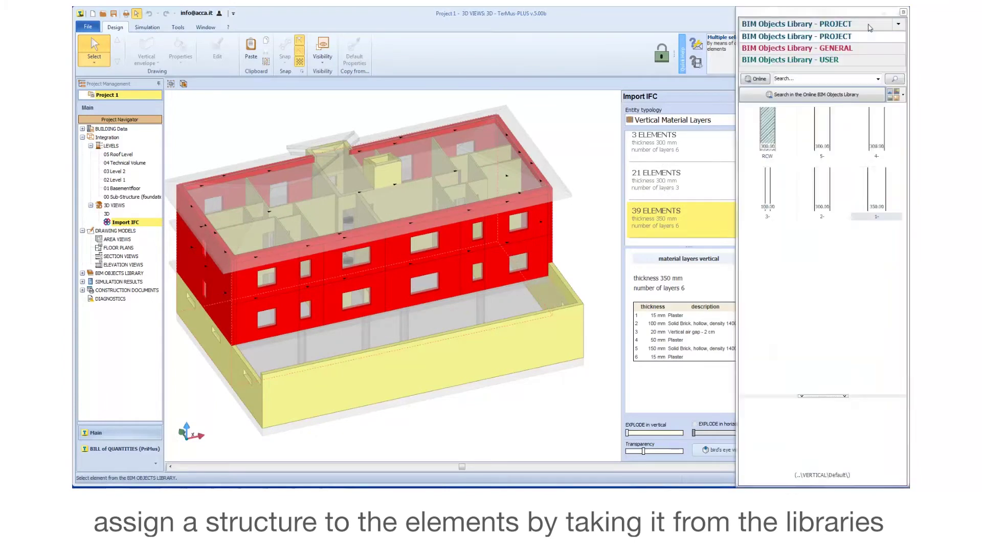
{"action": "left_click", "coordinate": [849, 49]}
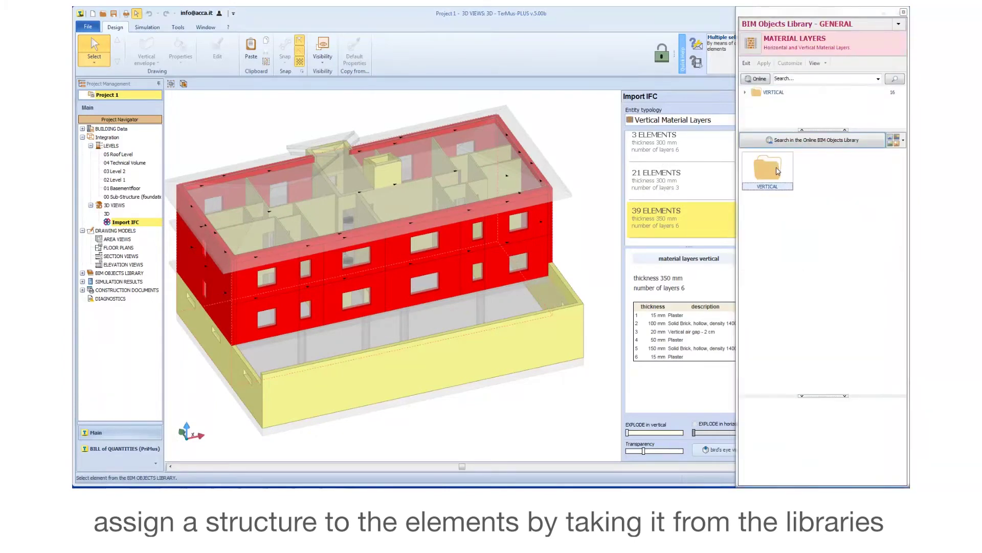
{"action": "double_click", "coordinate": [777, 171]}
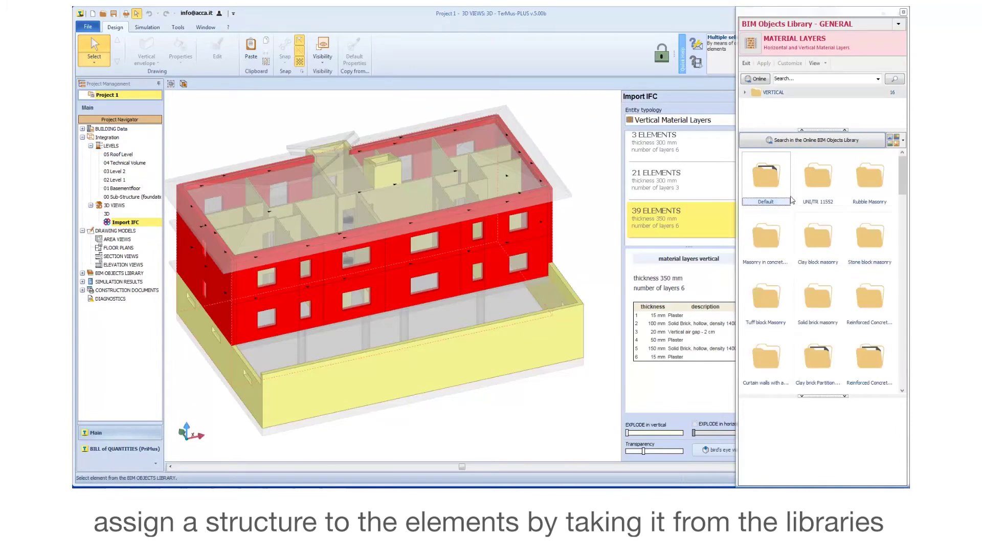
{"action": "double_click", "coordinate": [818, 234]}
{"action": "double_click", "coordinate": [821, 202]}
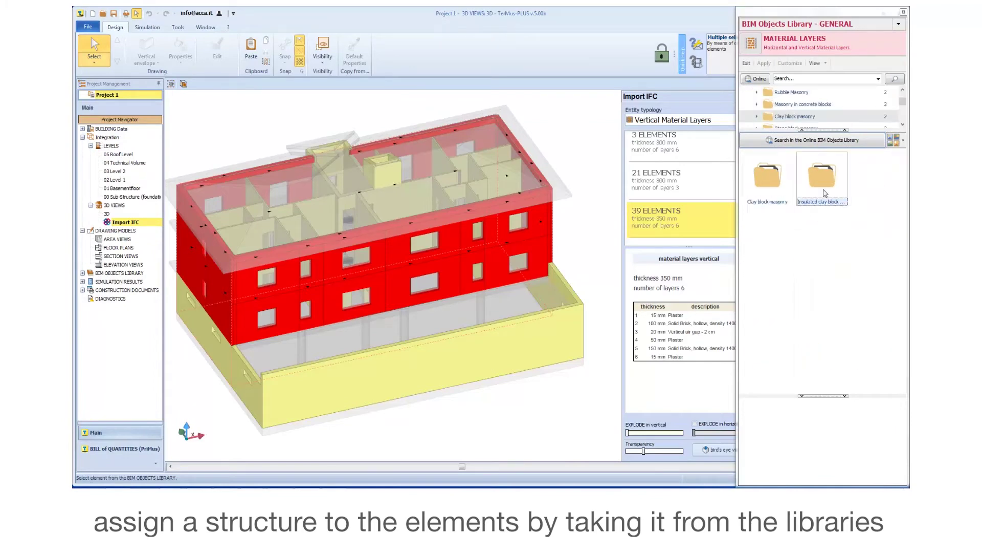
{"action": "left_click", "coordinate": [769, 238]}
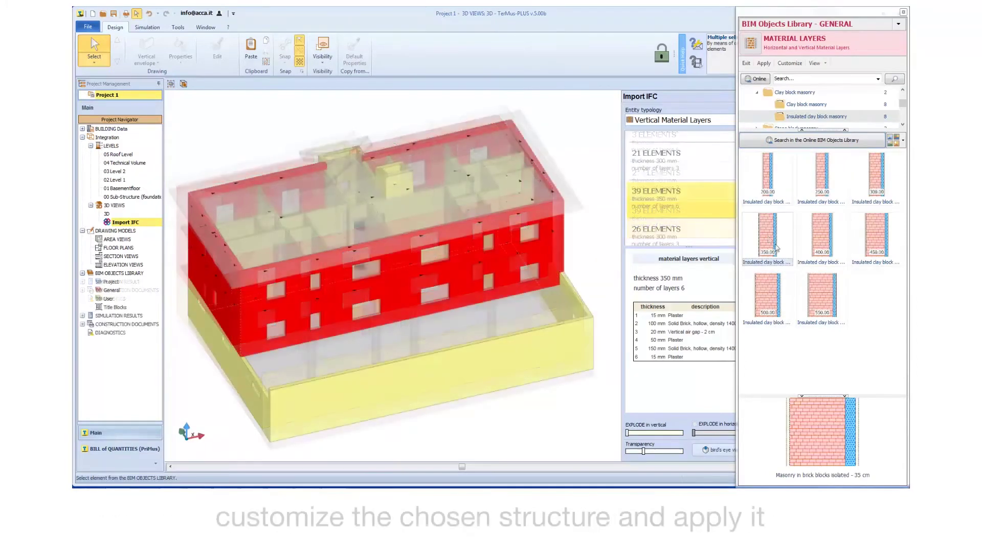
Customize the chosen insulated clay block masonry and set the thickness of its internal plaster layer to 10 mm.
{"action": "left_click", "coordinate": [791, 63]}
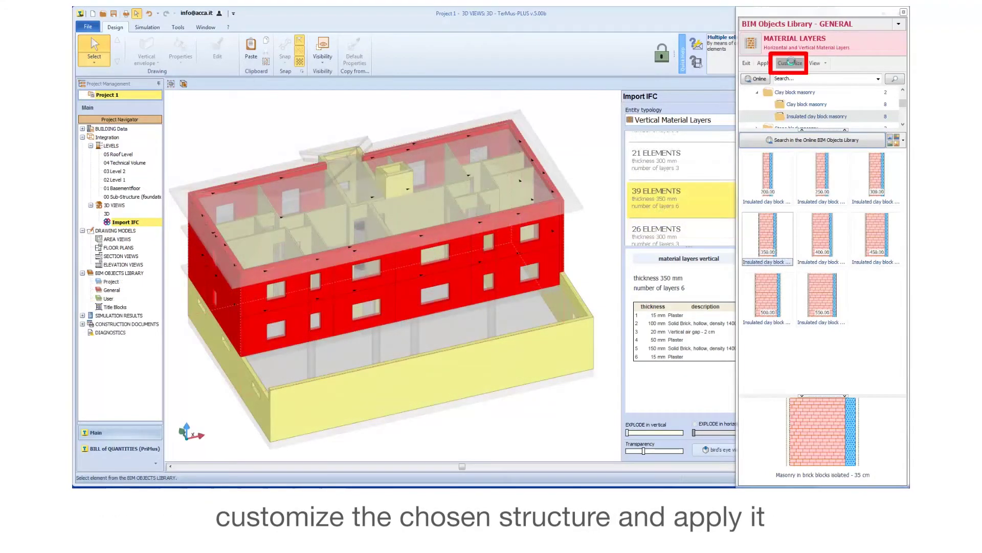
{"action": "left_click", "coordinate": [794, 65]}
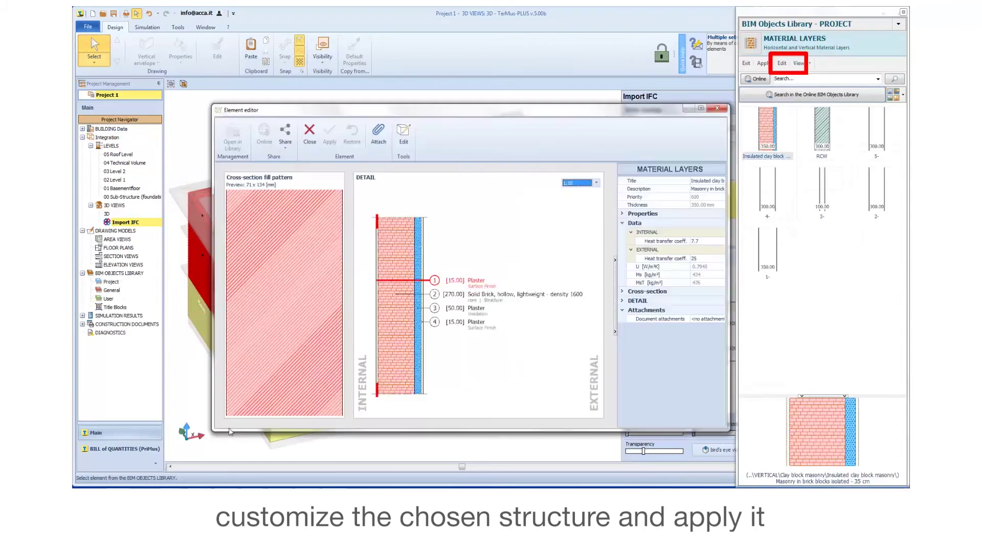
{"action": "left_click", "coordinate": [403, 134]}
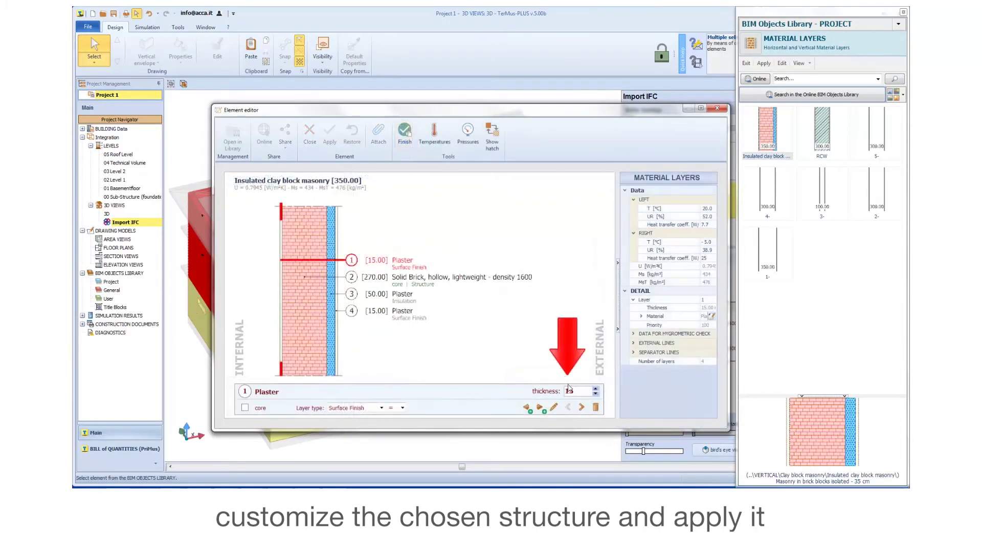
{"action": "key", "text": "BackSpace"}
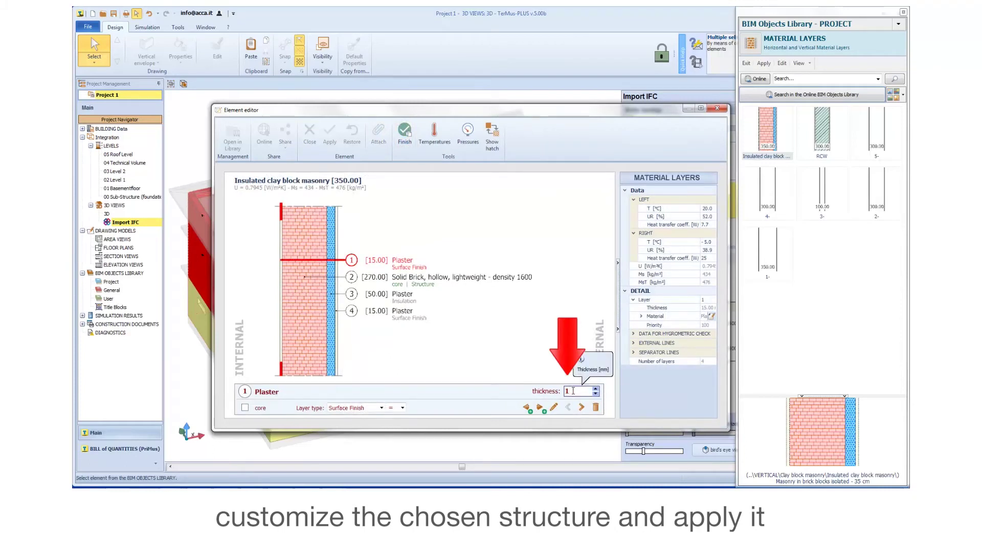
{"action": "key", "text": "Return"}
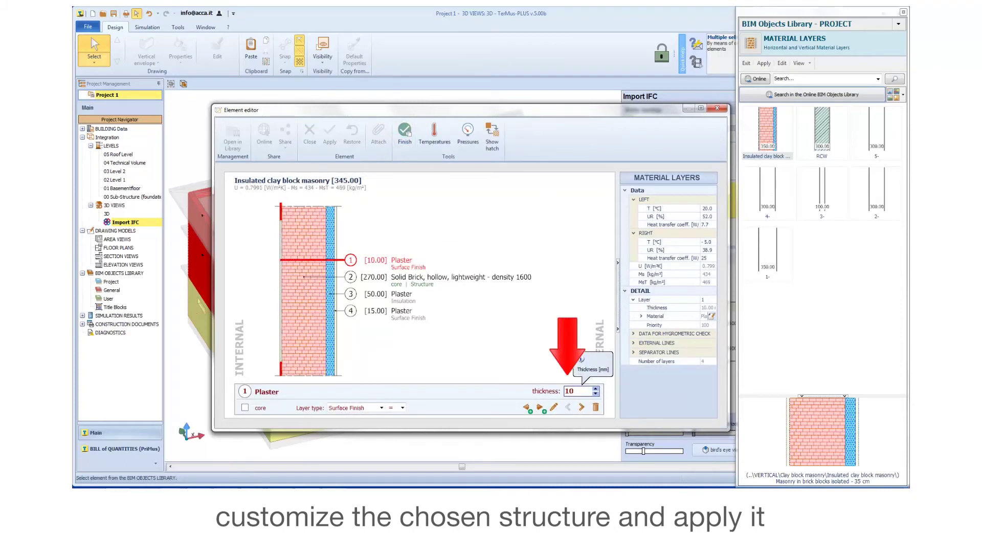
Set the thickness of the external plaster surface finish, layer 4, to 10 mm.
{"action": "left_click", "coordinate": [402, 311]}
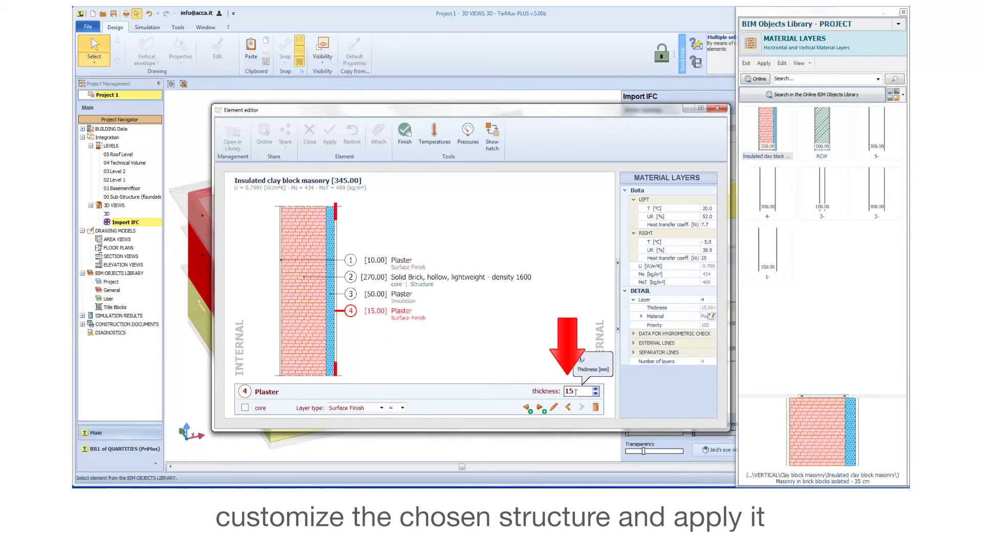
{"action": "key", "text": "BackSpace"}
{"action": "type", "text": "0"}
{"action": "key", "text": "Return"}
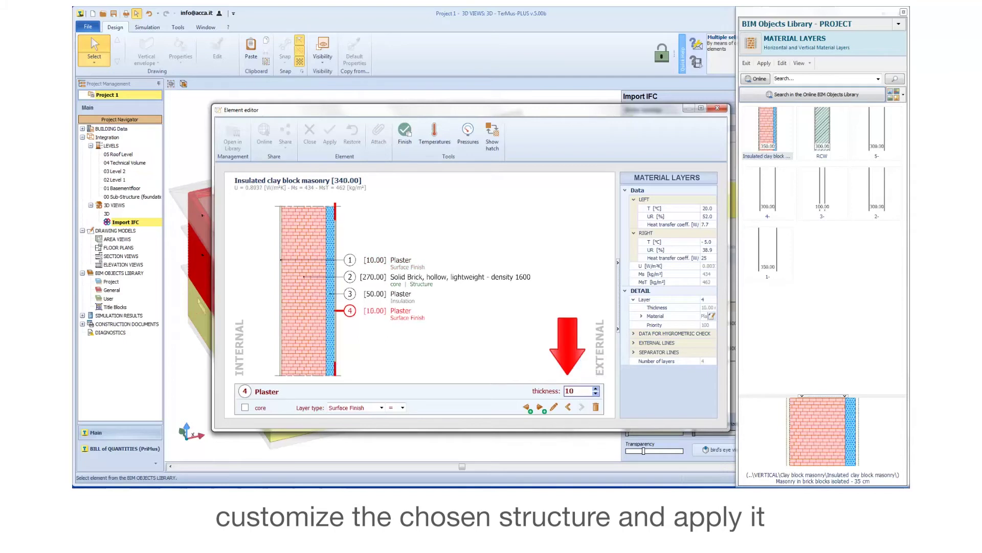
Set the thickness of the insulation layer, layer 3, to 60 mm.
{"action": "left_click", "coordinate": [404, 296]}
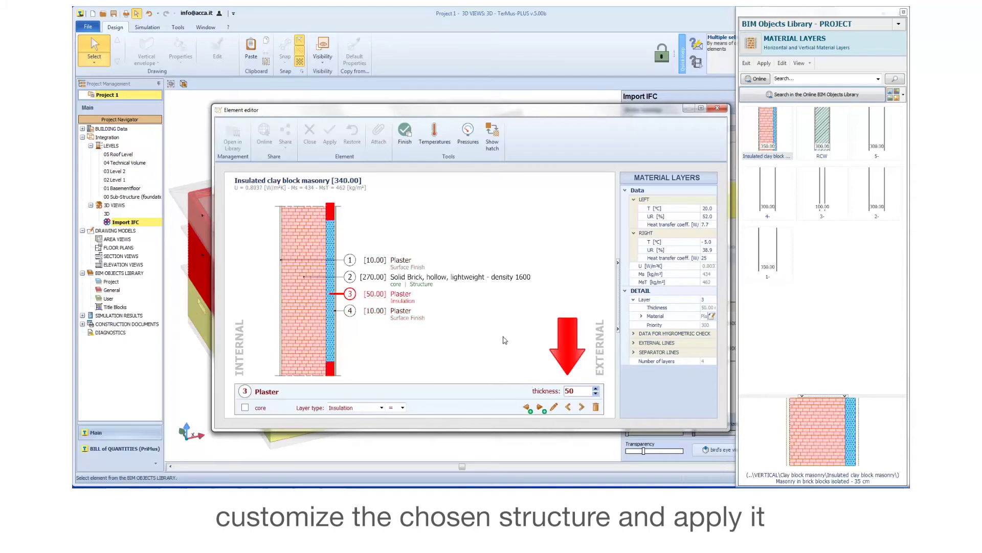
{"action": "left_click", "coordinate": [576, 391]}
{"action": "key", "text": "BackSpace"}
{"action": "key", "text": "BackSpace"}
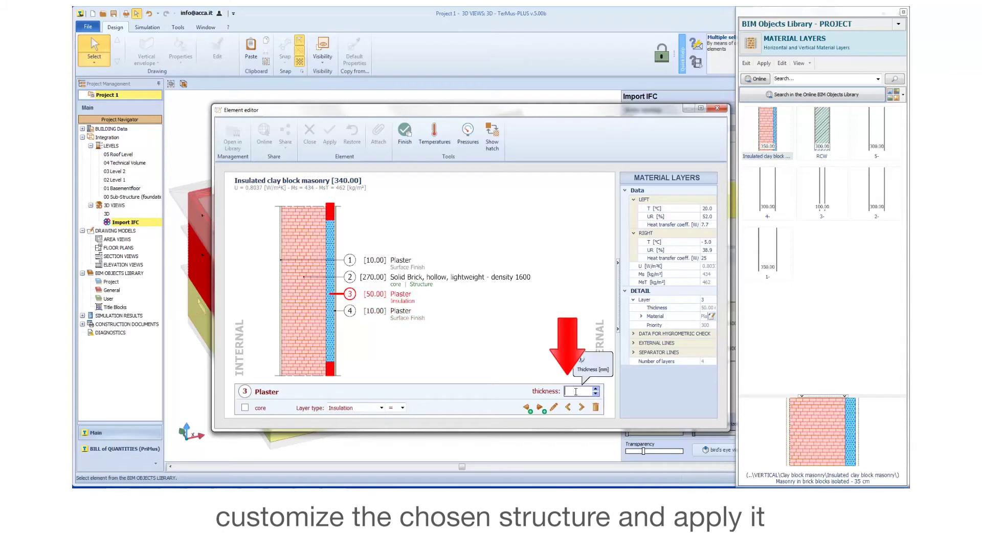
{"action": "type", "text": "60"}
{"action": "key", "text": "Return"}
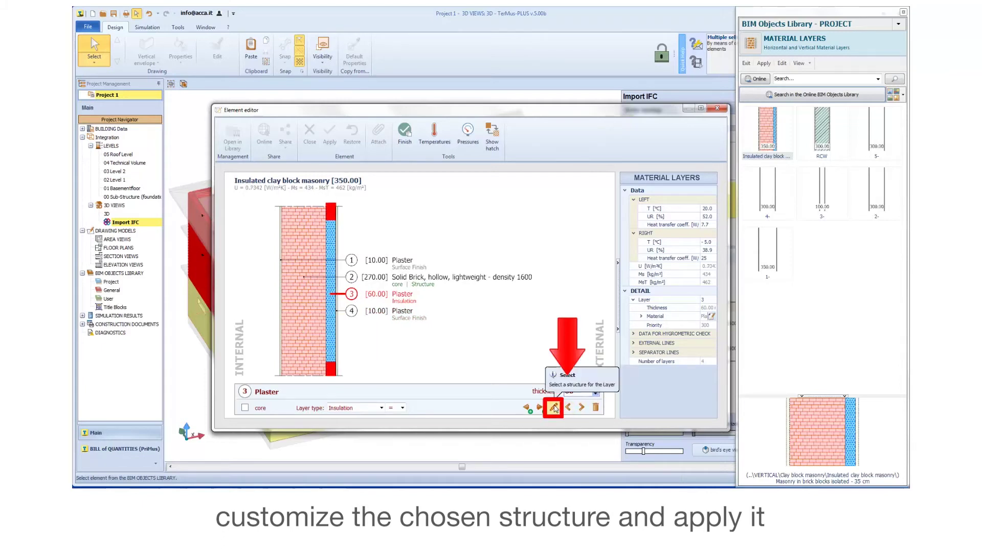
Replace the insulation layer's material with Polystyrene foam granules from the General library's bulk and fill materials.
{"action": "left_click", "coordinate": [554, 406]}
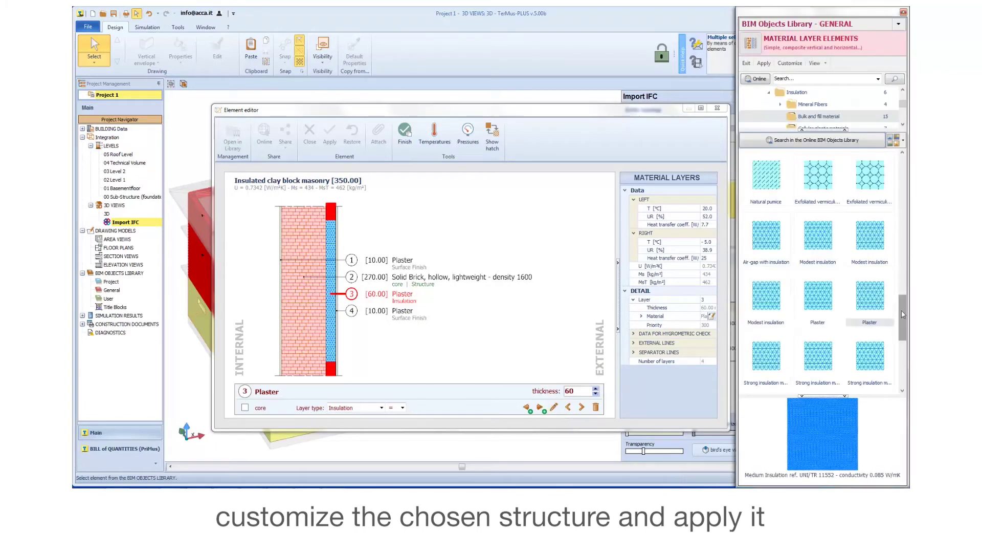
{"action": "left_click_drag", "start_coordinate": [903, 315], "coordinate": [908, 165]}
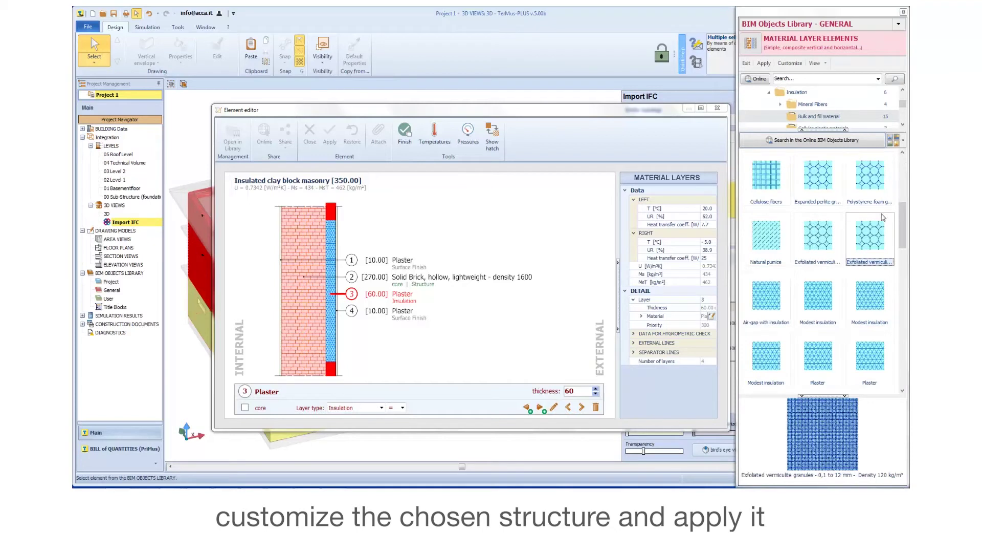
{"action": "left_click", "coordinate": [870, 180]}
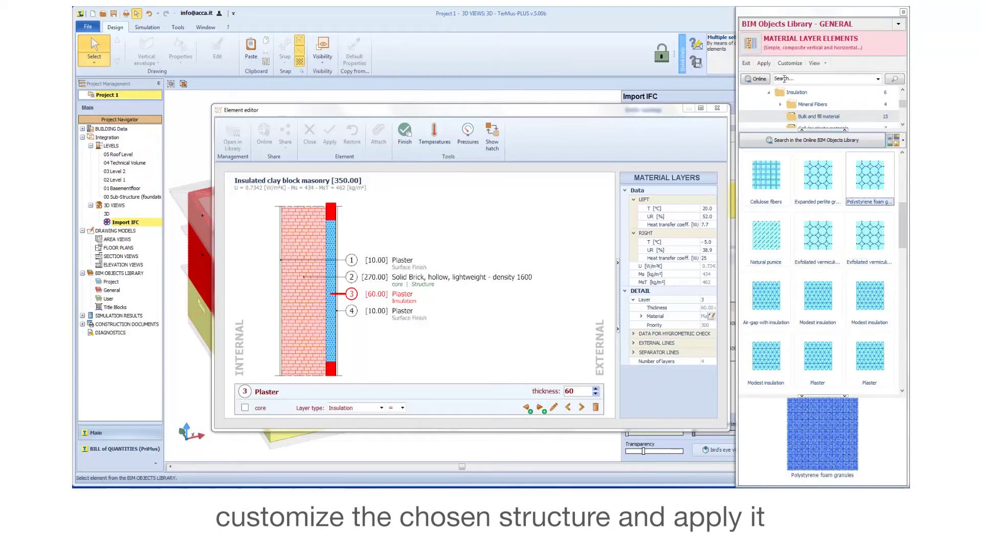
{"action": "left_click", "coordinate": [765, 64]}
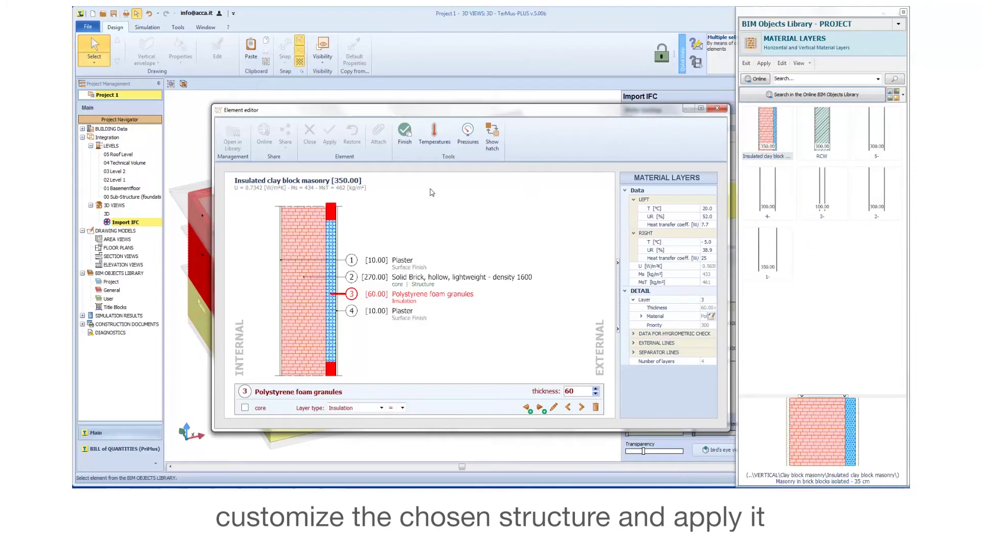
Save the customized layer structure, close its editor and apply the structure to the selected external walls.
{"action": "left_click", "coordinate": [406, 134]}
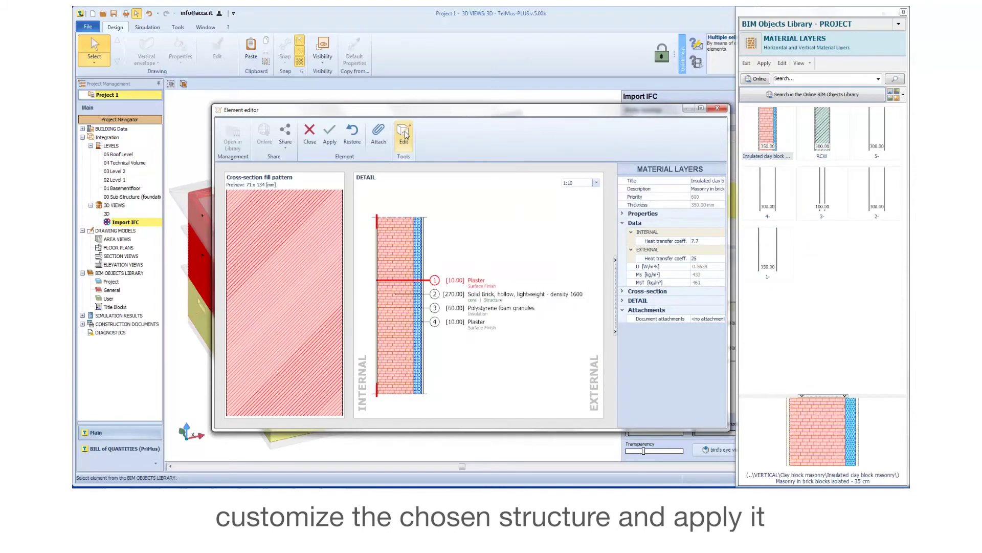
{"action": "left_click", "coordinate": [329, 133]}
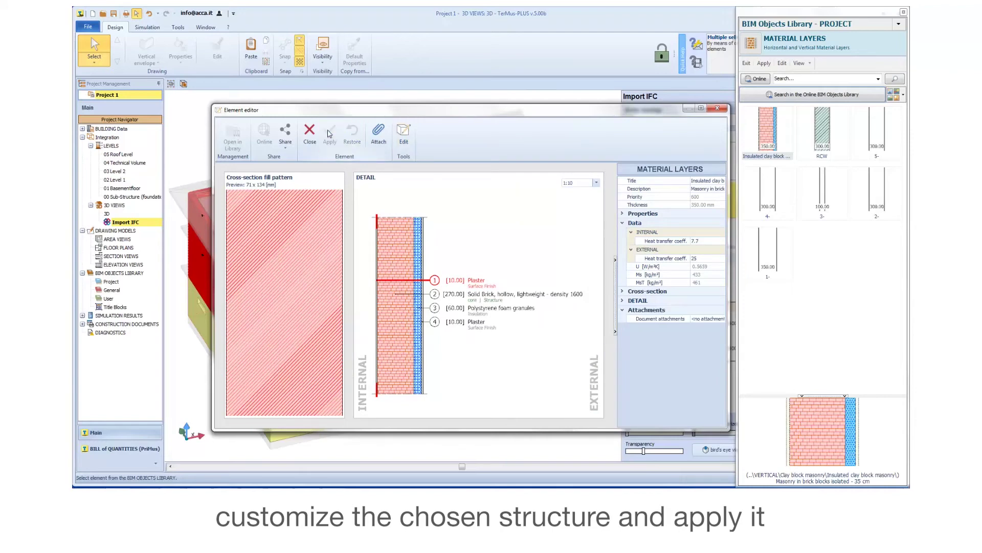
{"action": "left_click", "coordinate": [310, 136]}
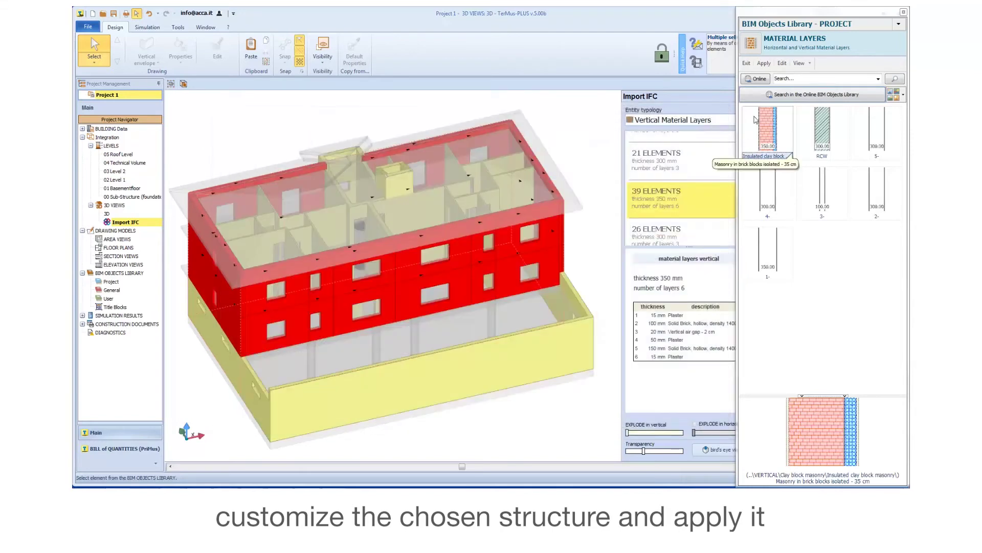
{"action": "left_click", "coordinate": [765, 63]}
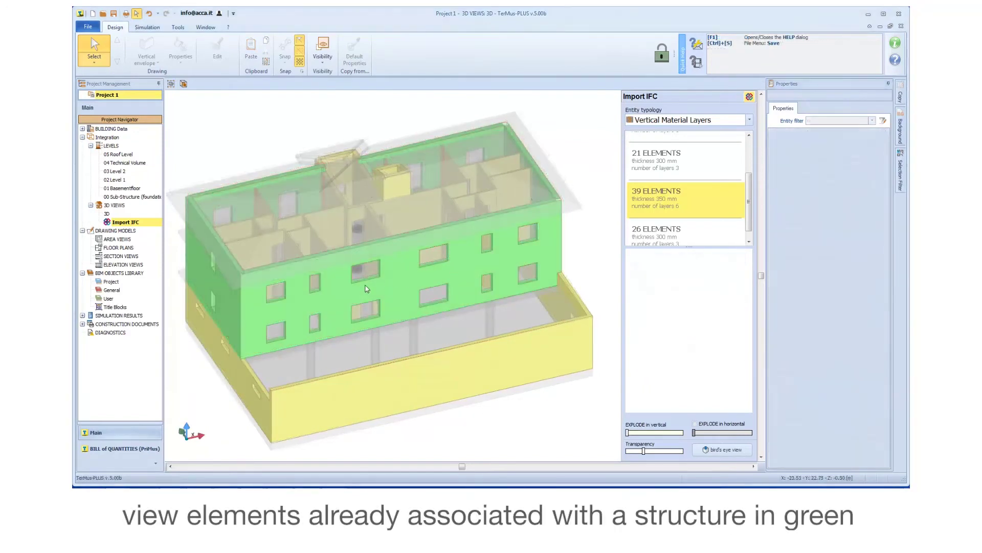
Select the group of 100 mm thick vertical elements with three material layers.
{"action": "middle_click_drag", "start_coordinate": [308, 311], "coordinate": [336, 339]}
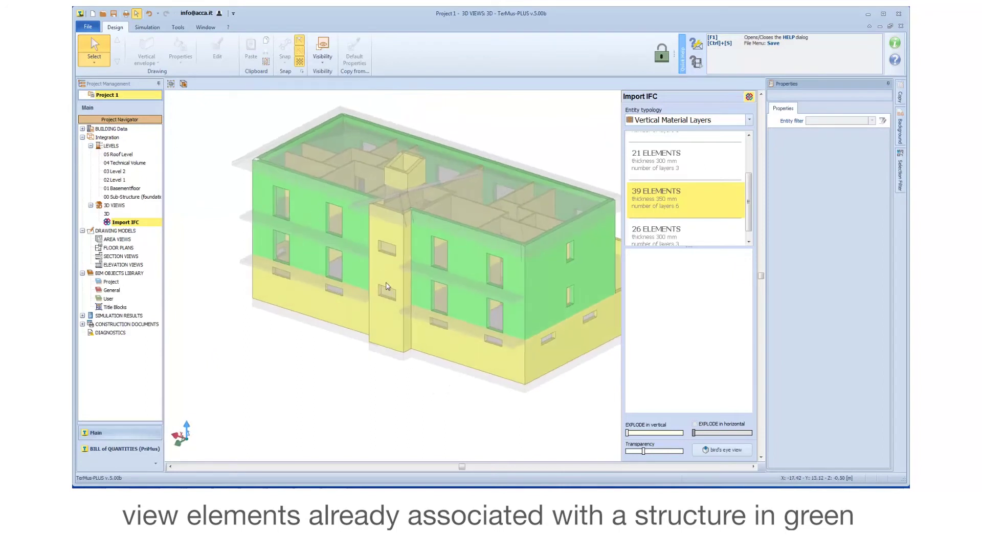
{"action": "middle_click_drag", "start_coordinate": [552, 296], "coordinate": [485, 325]}
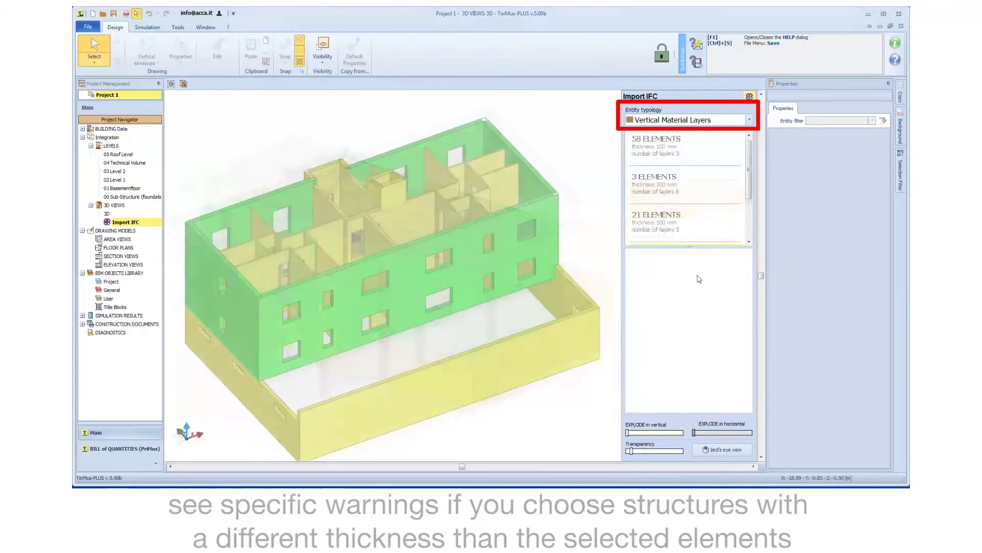
{"action": "left_click", "coordinate": [689, 148]}
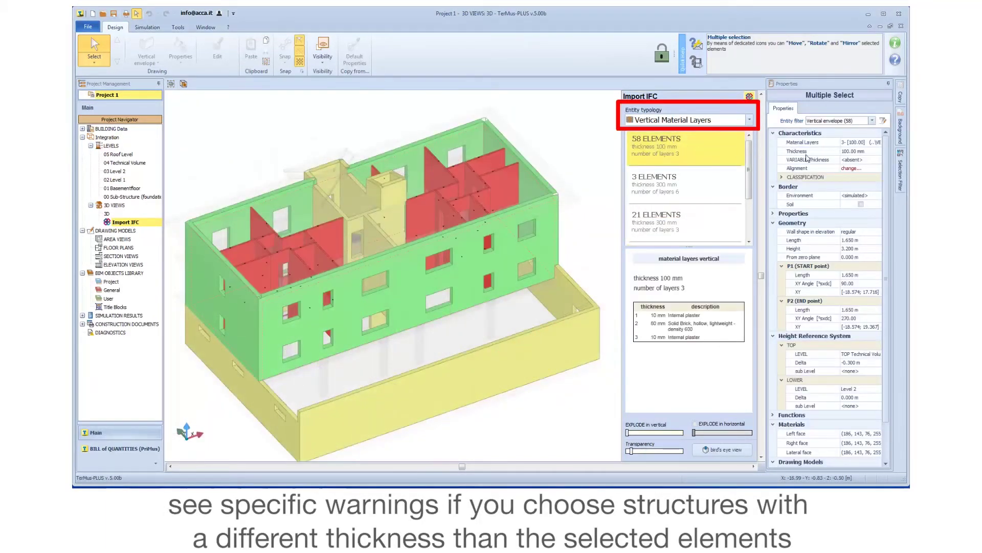
For the selected partitions' material layers, choose the 120 mm Clay brick Partition Wall from the General library and apply it.
{"action": "left_click", "coordinate": [863, 143]}
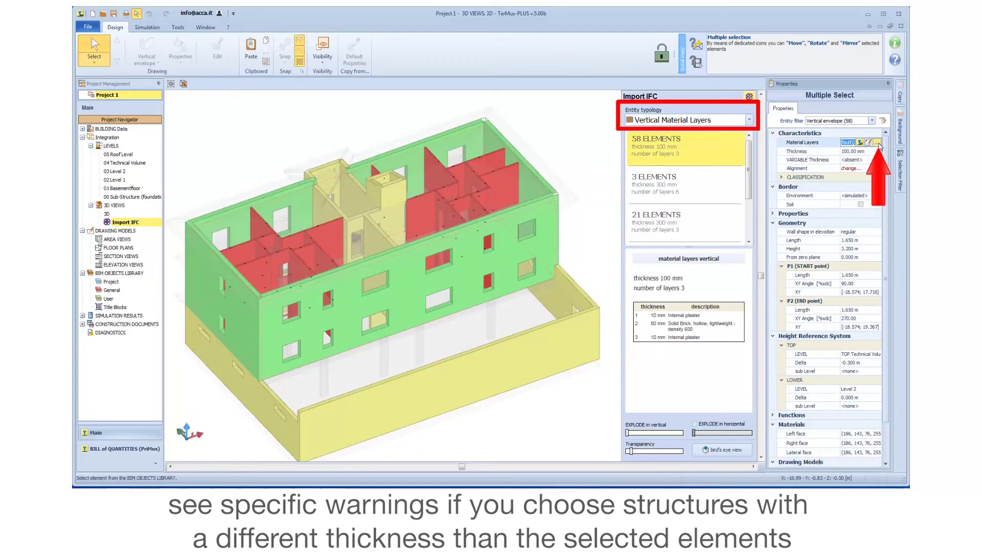
{"action": "left_click", "coordinate": [879, 144]}
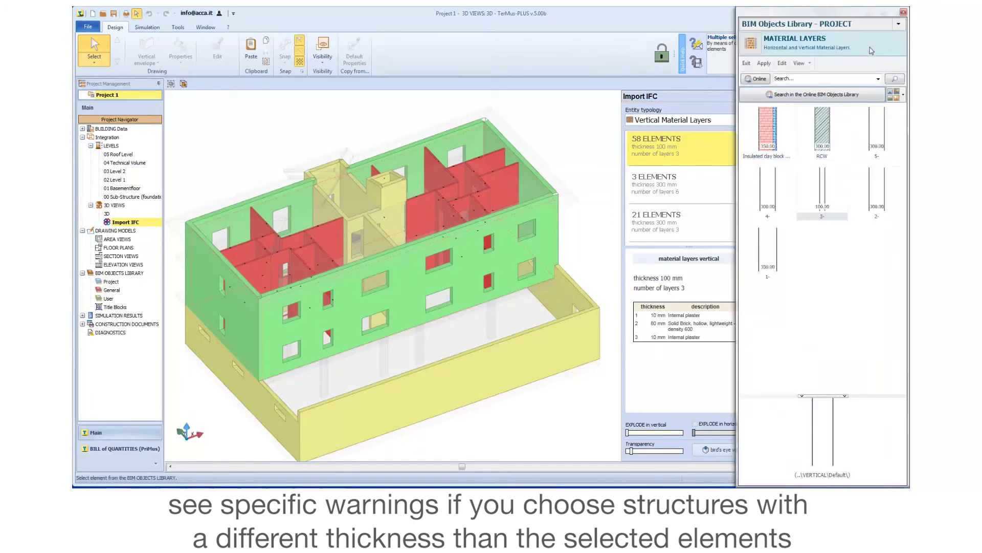
{"action": "left_click", "coordinate": [876, 26]}
{"action": "left_click", "coordinate": [838, 48]}
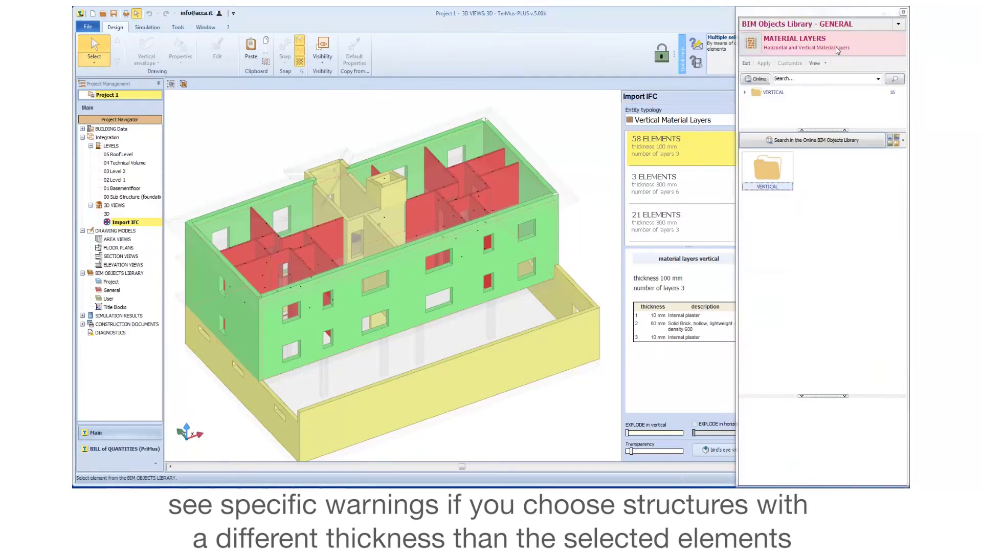
{"action": "left_click", "coordinate": [776, 94]}
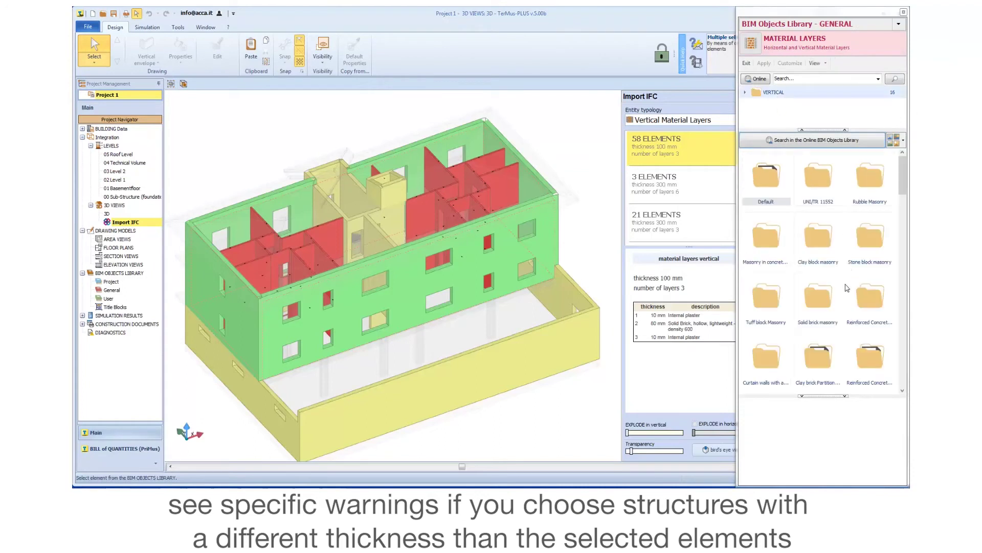
{"action": "double_click", "coordinate": [829, 364]}
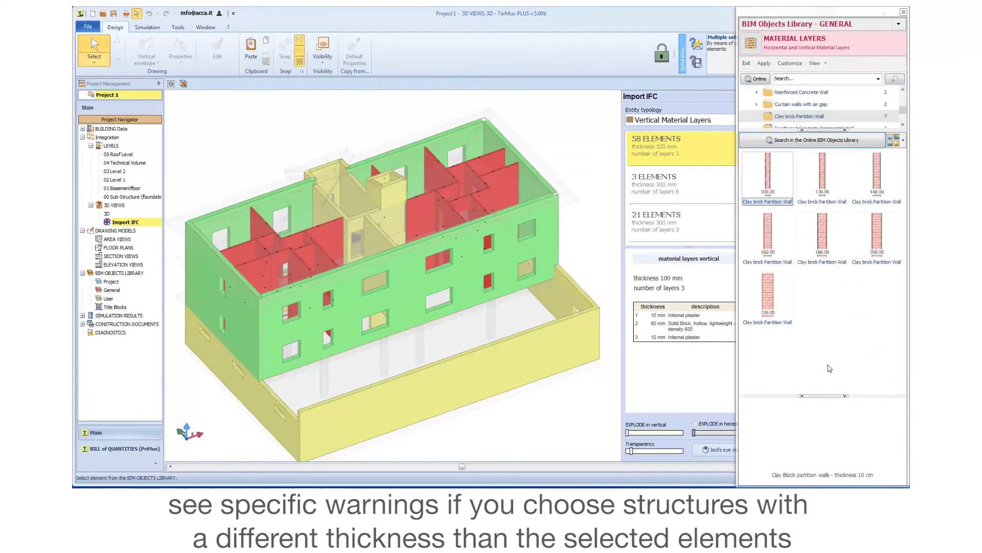
{"action": "left_click", "coordinate": [824, 185]}
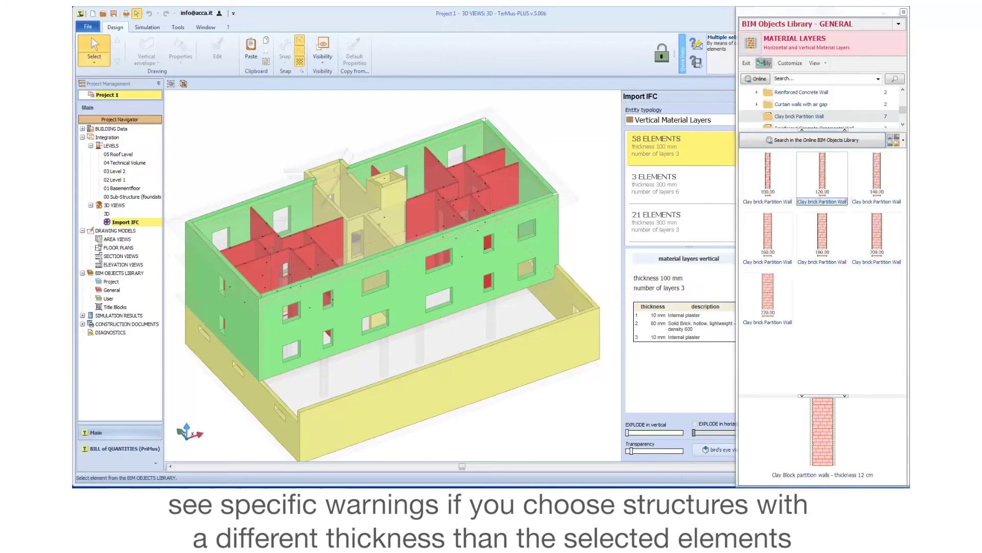
{"action": "left_click", "coordinate": [764, 63]}
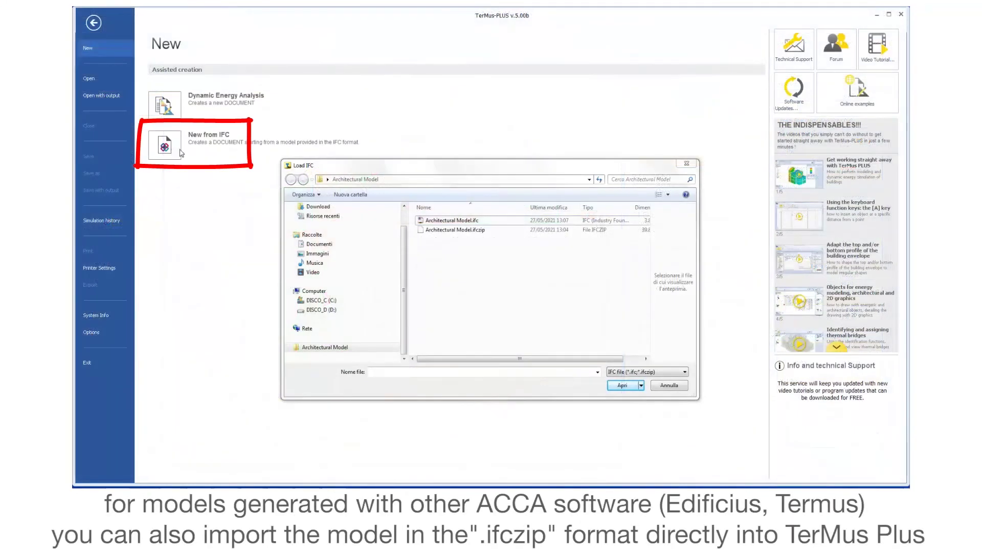
Create a new project from Architectural Model.ifczip and show its Import IFC 3D view.
{"action": "left_click", "coordinate": [466, 231]}
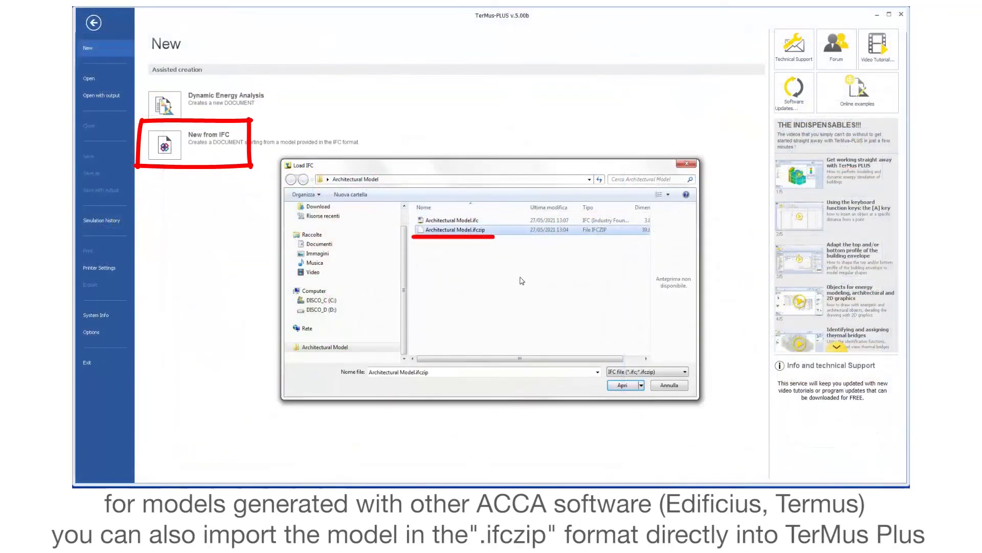
{"action": "left_click", "coordinate": [625, 386]}
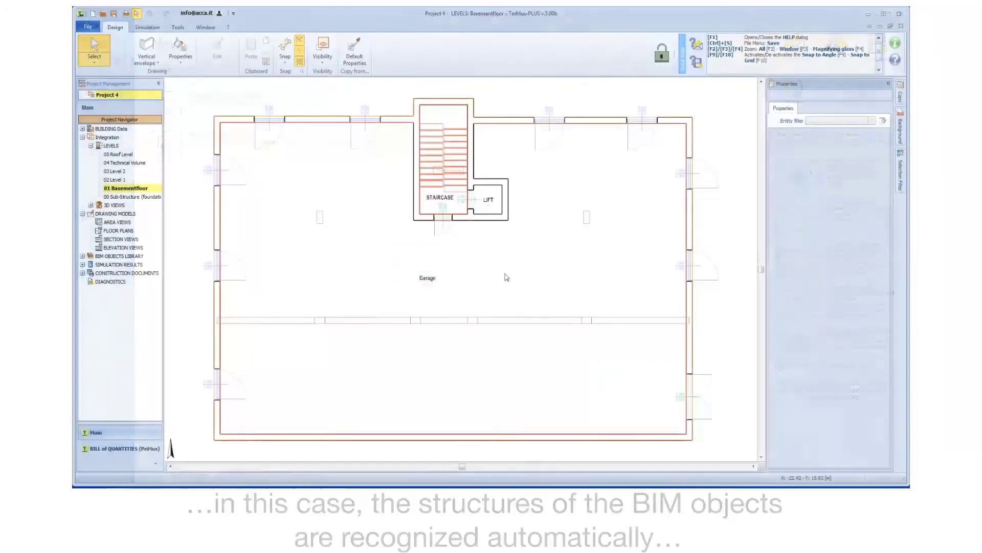
{"action": "left_click", "coordinate": [91, 205]}
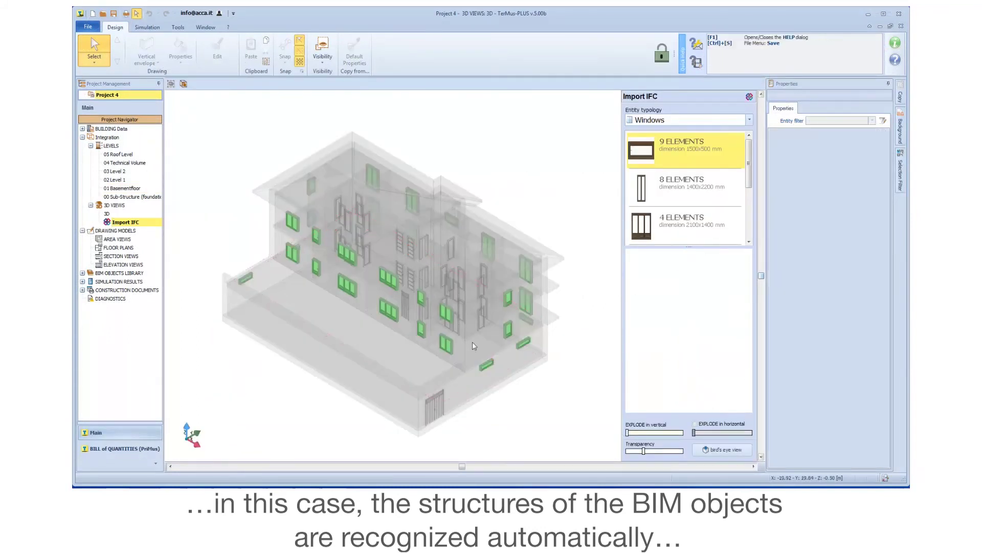
Select the 2100x1400 mm windows in the model and examine their first fixture model in the element editor.
{"action": "left_click_drag", "start_coordinate": [472, 342], "coordinate": [312, 267]}
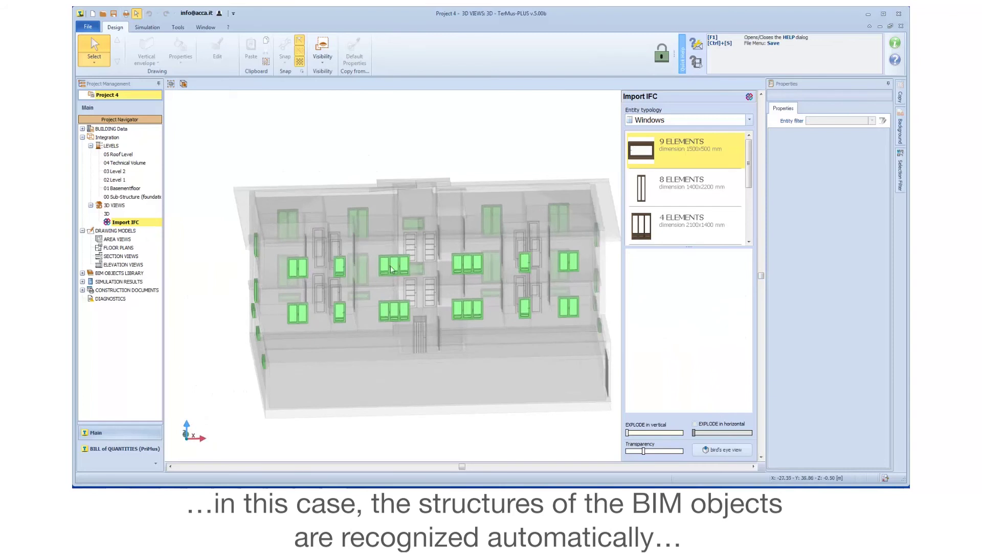
{"action": "left_click", "coordinate": [408, 305]}
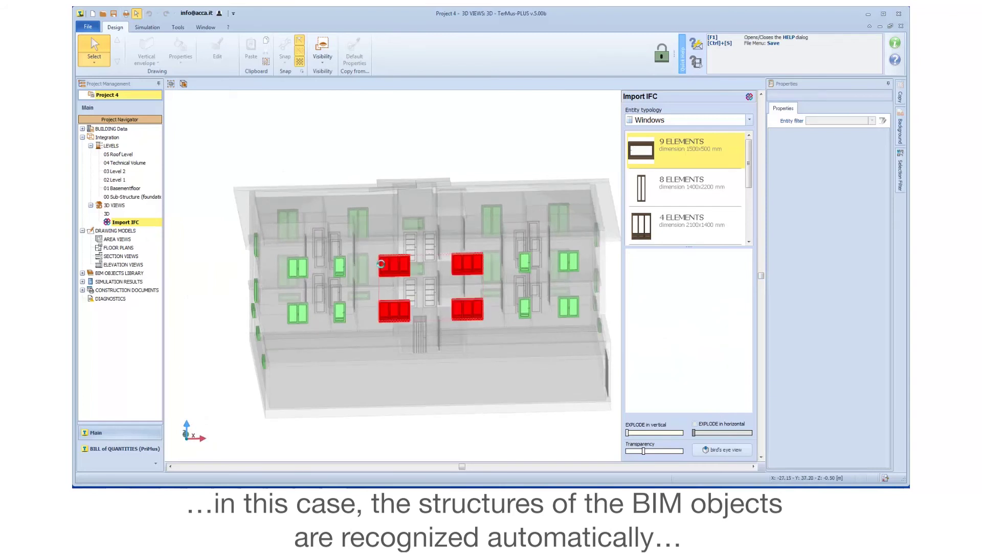
{"action": "left_click", "coordinate": [854, 142]}
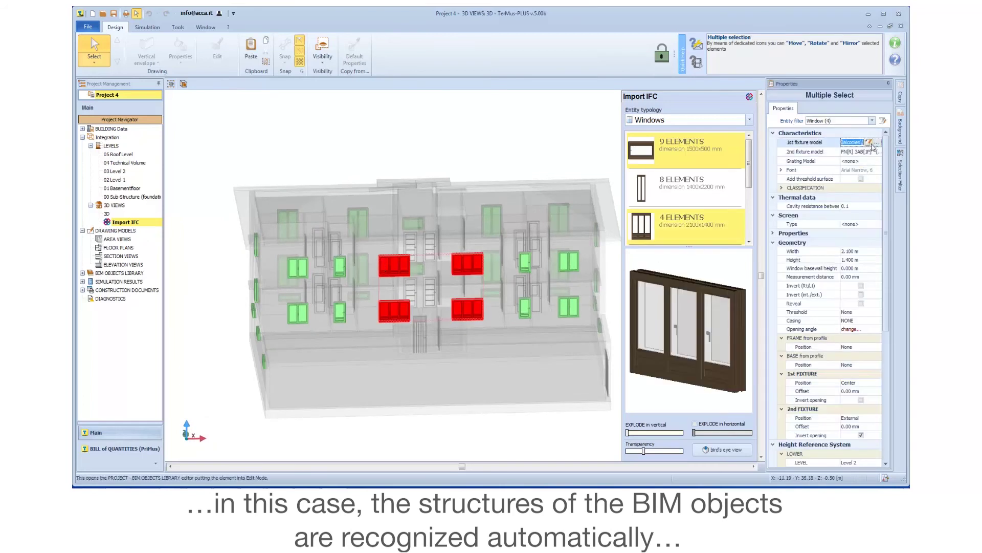
{"action": "left_click", "coordinate": [869, 143]}
{"action": "left_click_drag", "start_coordinate": [522, 265], "coordinate": [534, 290]}
{"action": "left_click", "coordinate": [357, 143]}
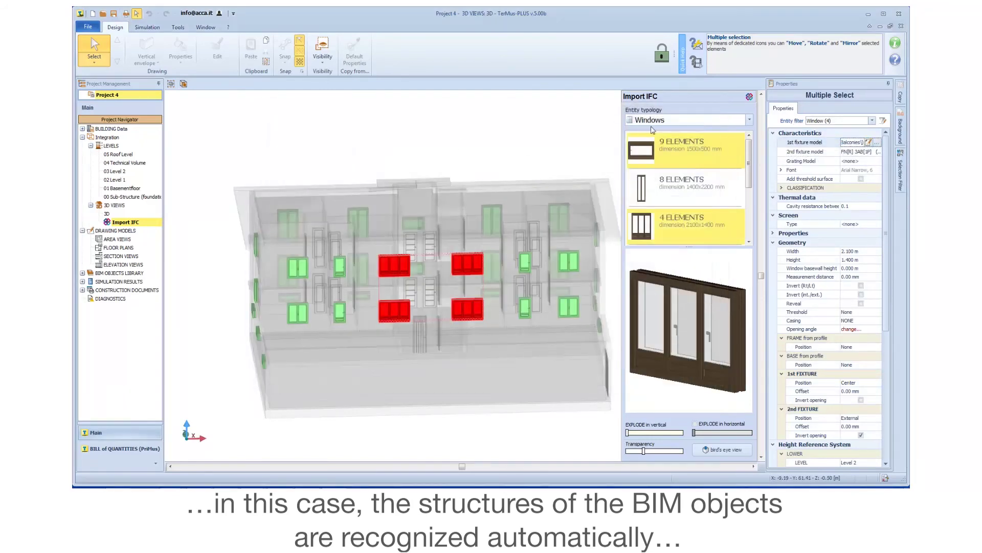
Switch the Import IFC entity typology to Doors, clear the selected doors, and make the surrounding model more transparent.
{"action": "left_click", "coordinate": [670, 121]}
{"action": "left_click", "coordinate": [645, 152]}
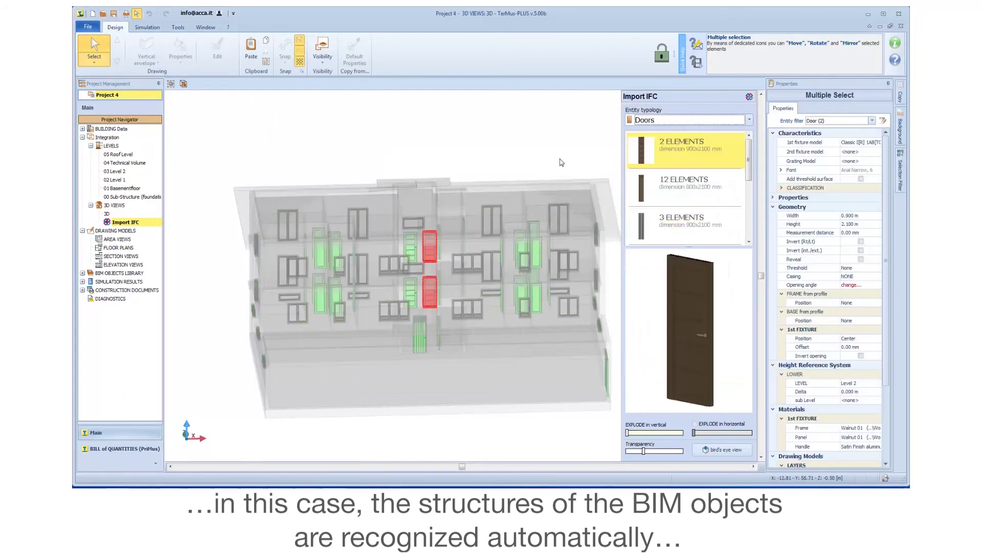
{"action": "left_click_drag", "start_coordinate": [491, 299], "coordinate": [480, 297]}
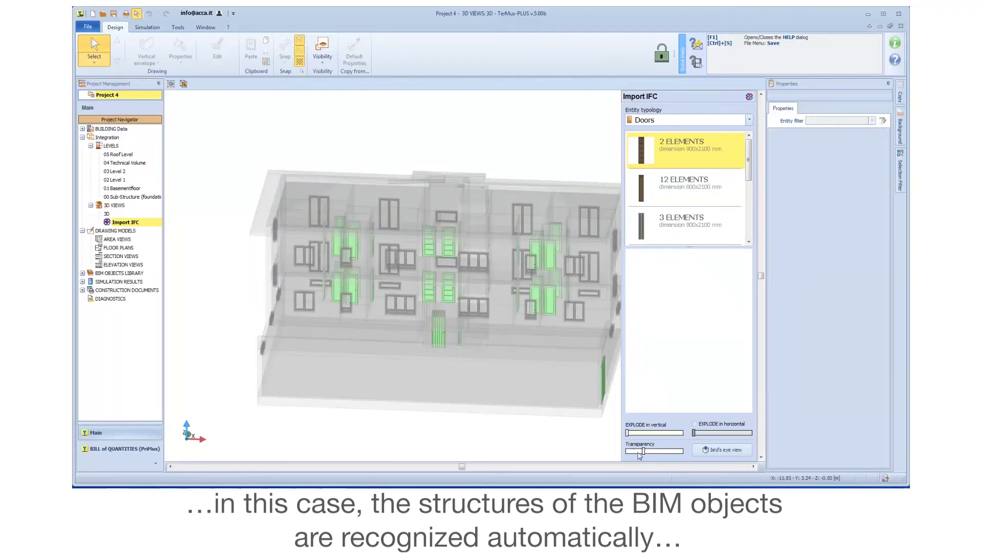
{"action": "left_click_drag", "start_coordinate": [644, 453], "coordinate": [635, 452]}
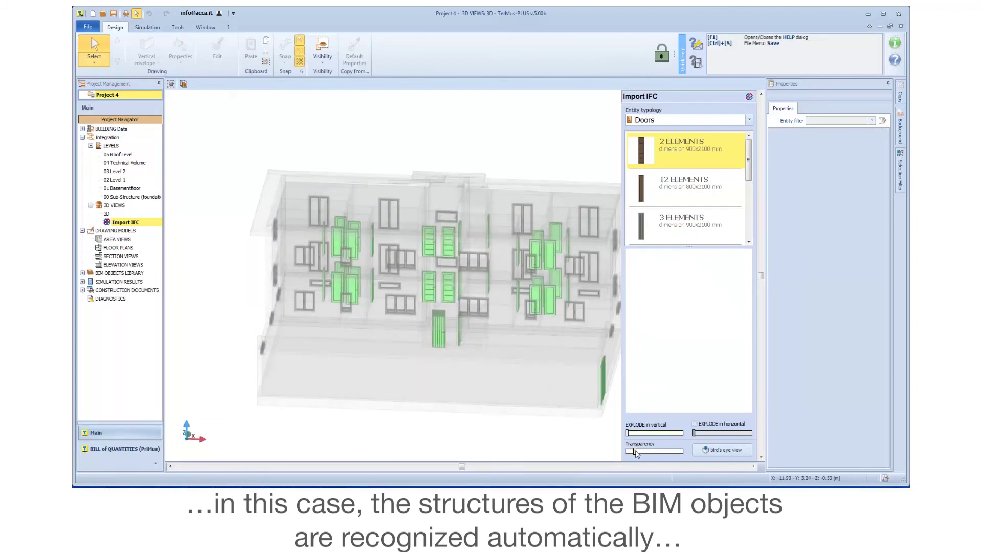
Select the group of fourteen 800x2100 mm doors in the model and examine their first fixture model in the element editor.
{"action": "left_click_drag", "start_coordinate": [423, 313], "coordinate": [407, 309]}
{"action": "scroll", "coordinate": [520, 319], "scroll_direction": "up", "scroll_amount": 4}
{"action": "left_click", "coordinate": [521, 322]}
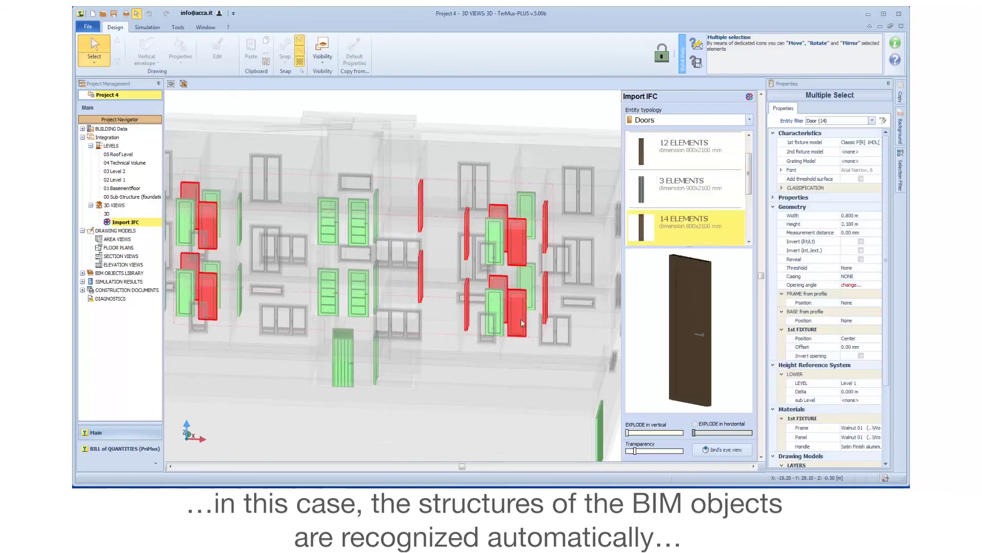
{"action": "left_click", "coordinate": [852, 142]}
{"action": "left_click", "coordinate": [868, 142]}
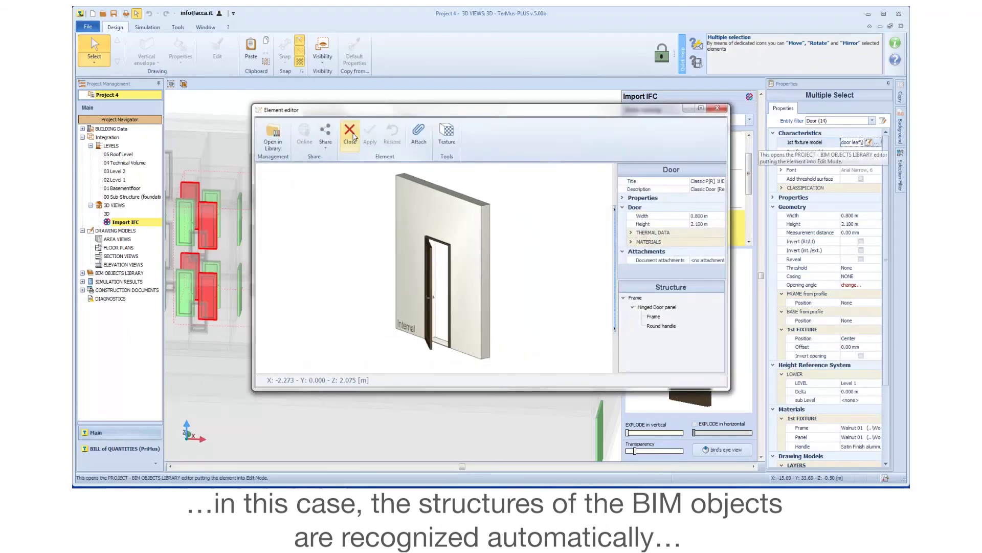
{"action": "left_click", "coordinate": [351, 134]}
{"action": "left_click", "coordinate": [491, 115]}
Show the vertical material layers, select the 350 mm six-layer external walls, and examine their material layers in the element editor.
{"action": "scroll", "coordinate": [404, 247], "scroll_direction": "down", "scroll_amount": 2}
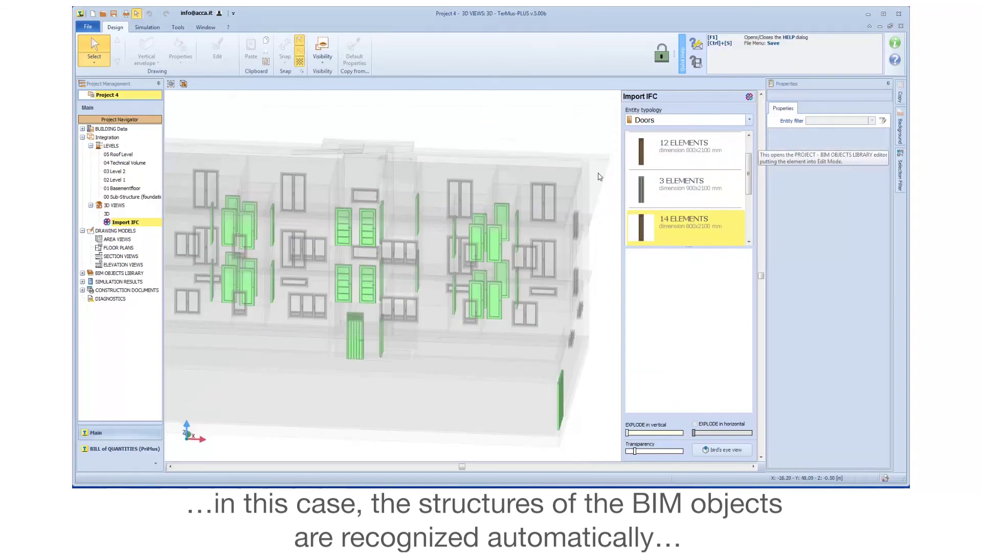
{"action": "left_click", "coordinate": [680, 122]}
{"action": "left_click", "coordinate": [673, 163]}
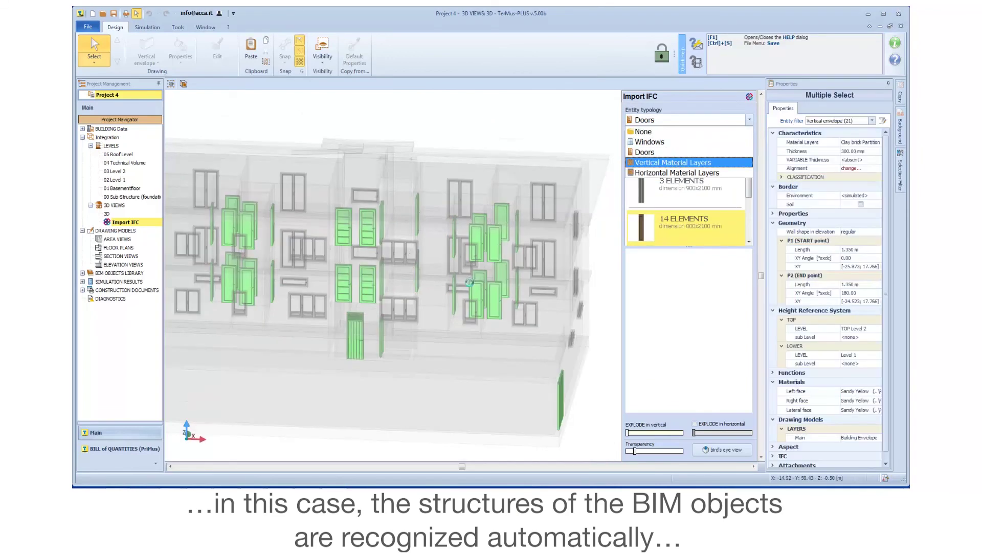
{"action": "left_click", "coordinate": [512, 145]}
{"action": "middle_click_drag", "start_coordinate": [486, 322], "coordinate": [424, 331]}
{"action": "left_click", "coordinate": [409, 303]}
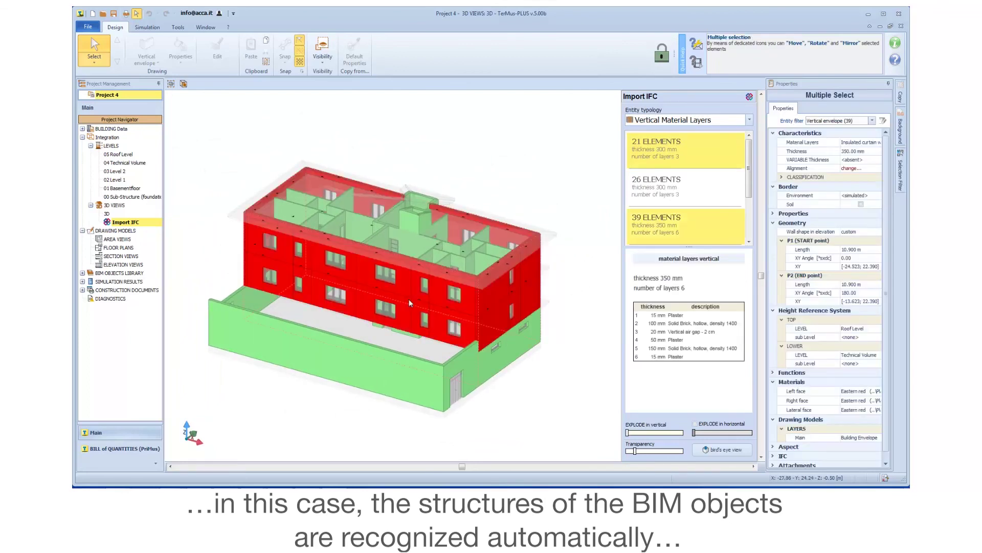
{"action": "left_click", "coordinate": [871, 144]}
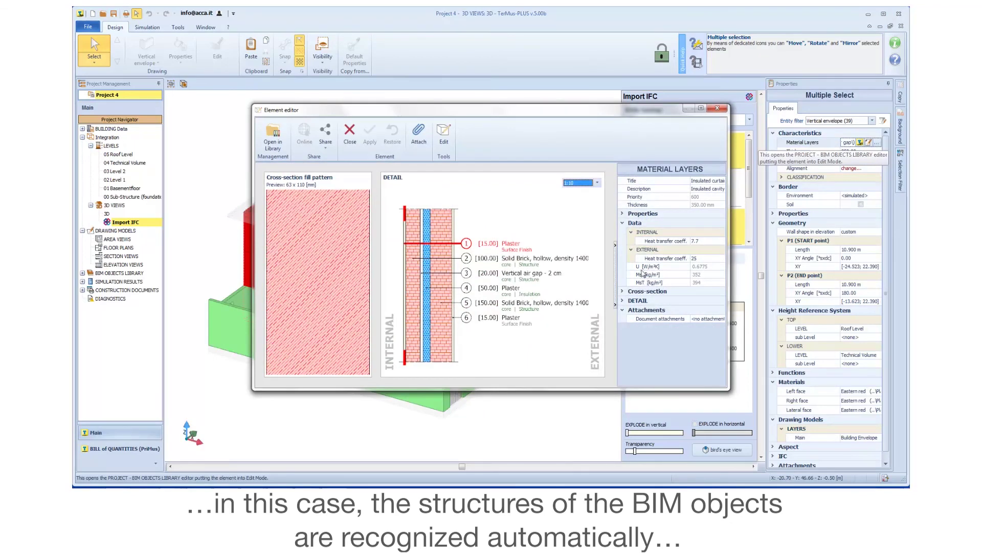
{"action": "left_click", "coordinate": [350, 135]}
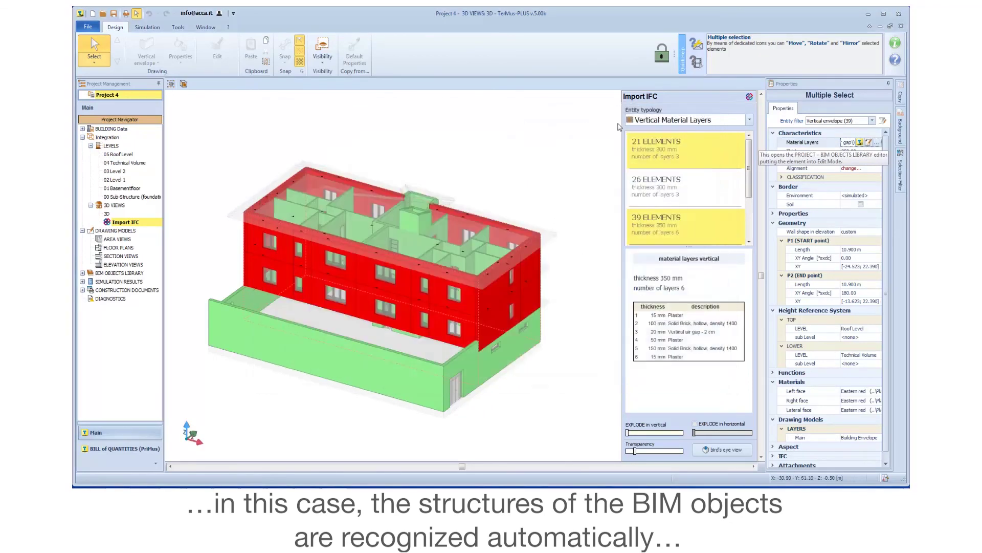
Show the horizontal material layers, select the 290 mm four-layer floor slabs, and open their material layers in the element editor.
{"action": "left_click", "coordinate": [651, 120]}
{"action": "left_click", "coordinate": [665, 184]}
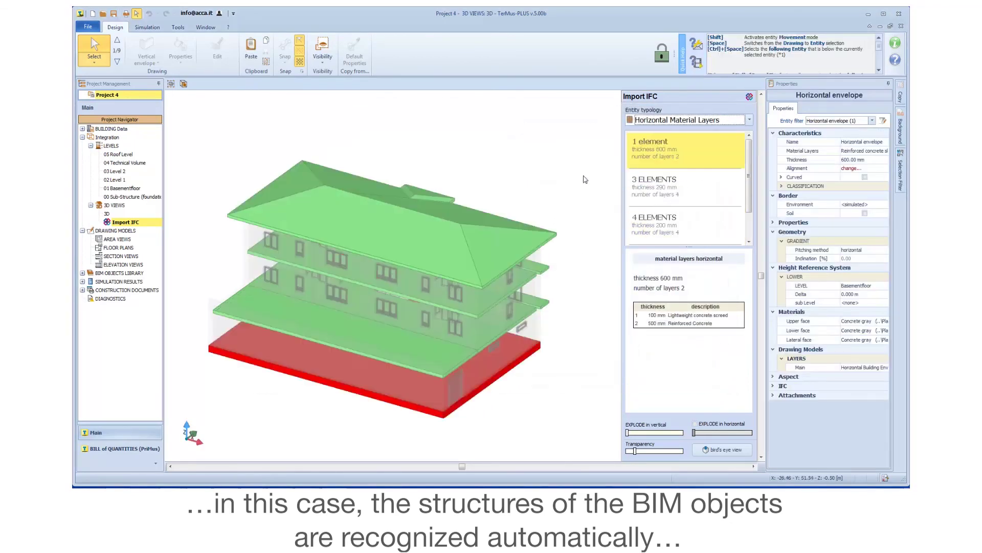
{"action": "scroll", "coordinate": [509, 334], "scroll_direction": "up", "scroll_amount": 2}
{"action": "left_click", "coordinate": [497, 333]}
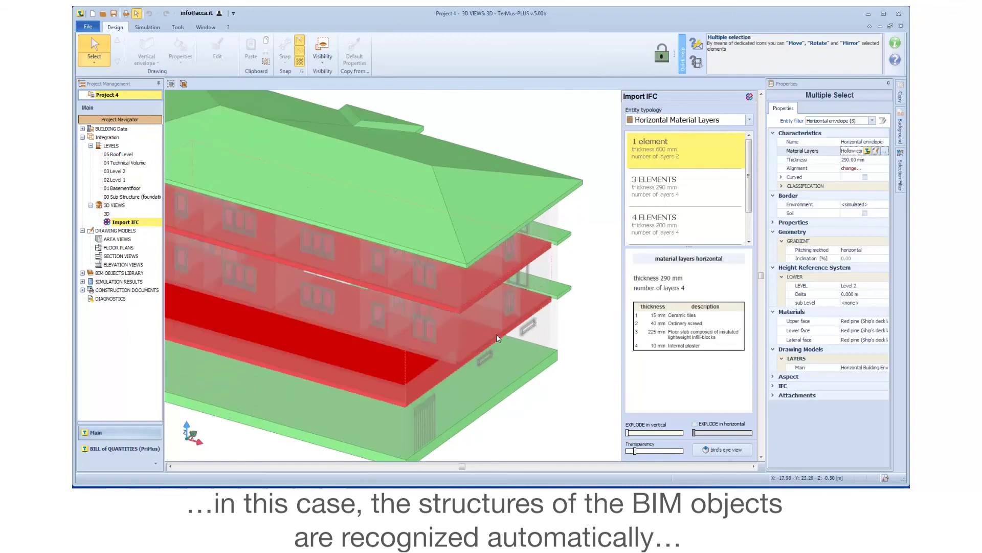
{"action": "left_click", "coordinate": [874, 151]}
{"action": "left_click", "coordinate": [876, 151]}
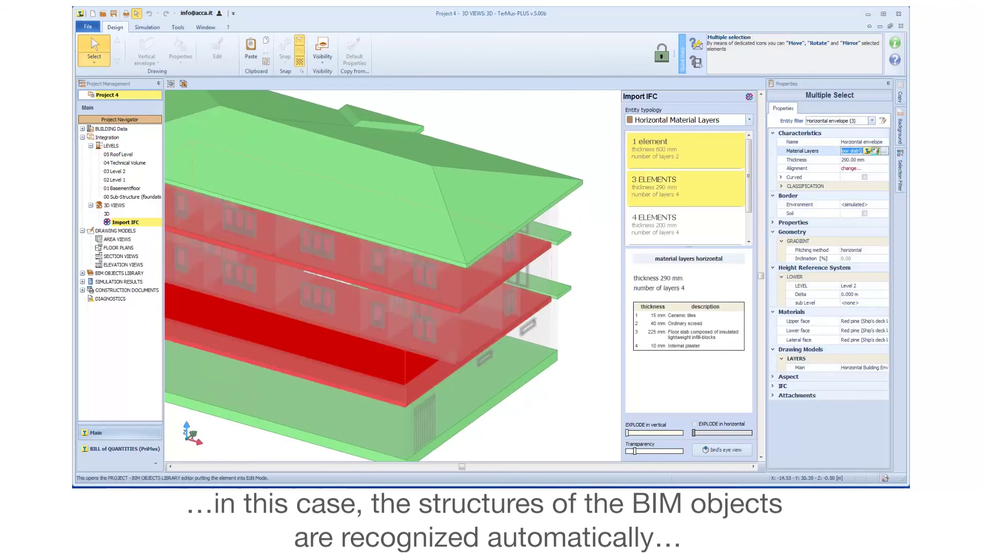